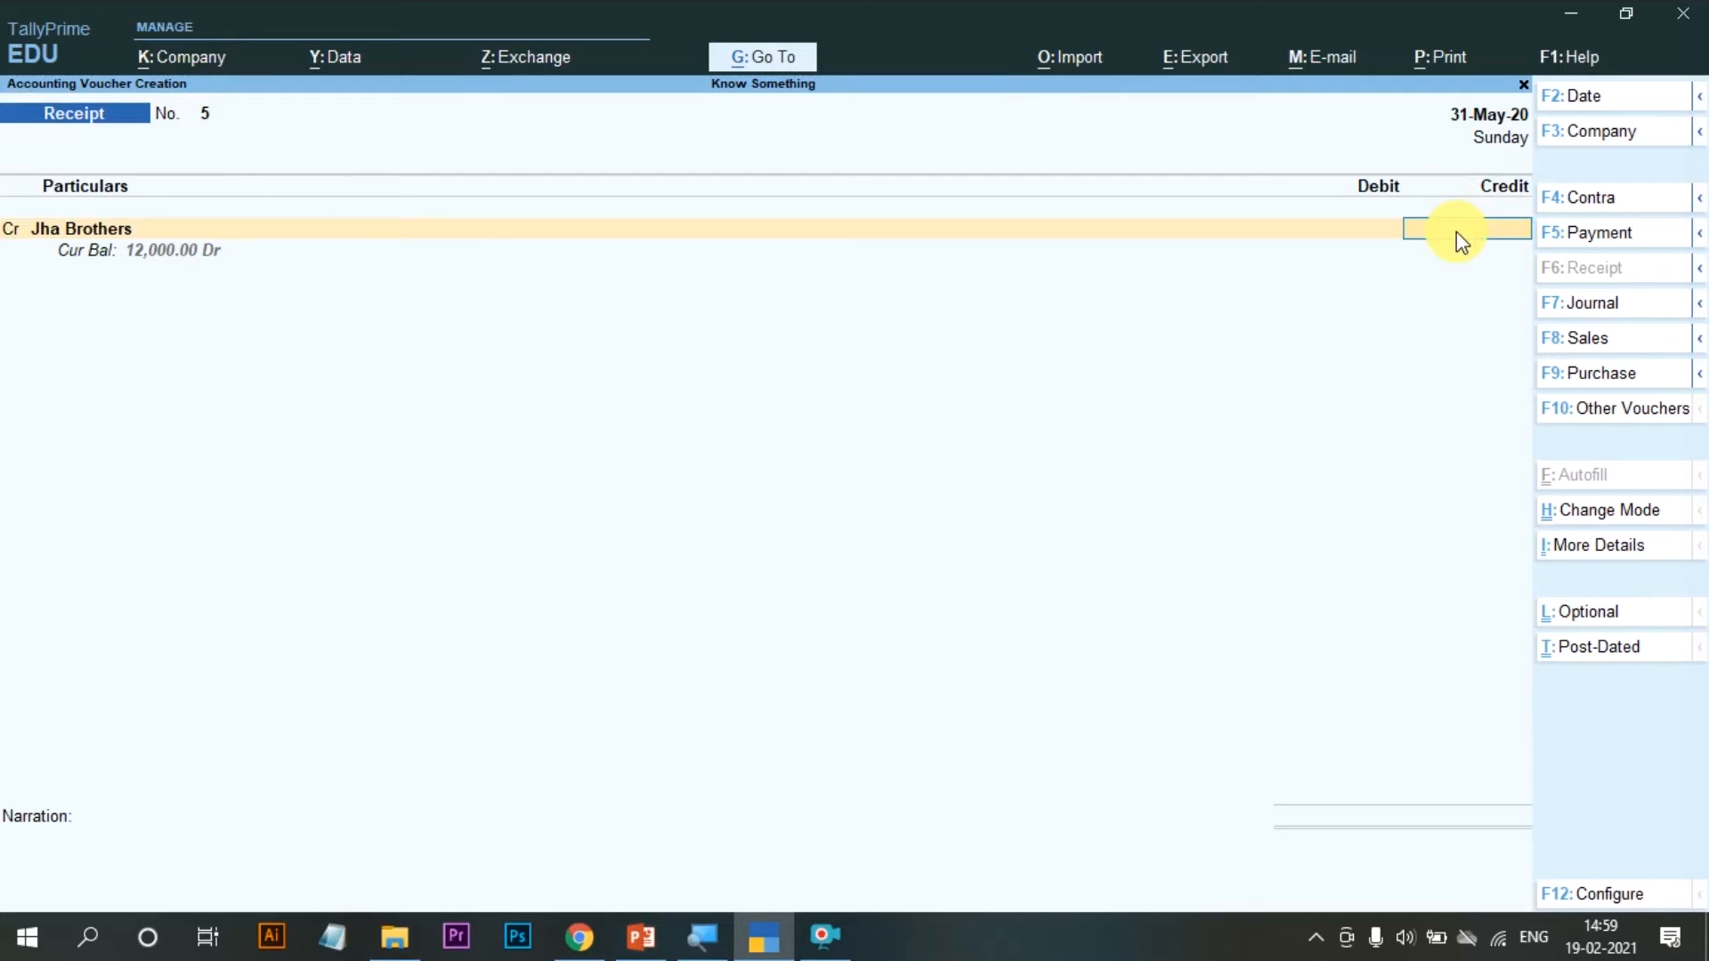
# Step: Credit Jha Brothers with 12,000 in the receipt voucher and allocate the full amount as Agst Ref to pending bill 1
pyautogui.write('1')
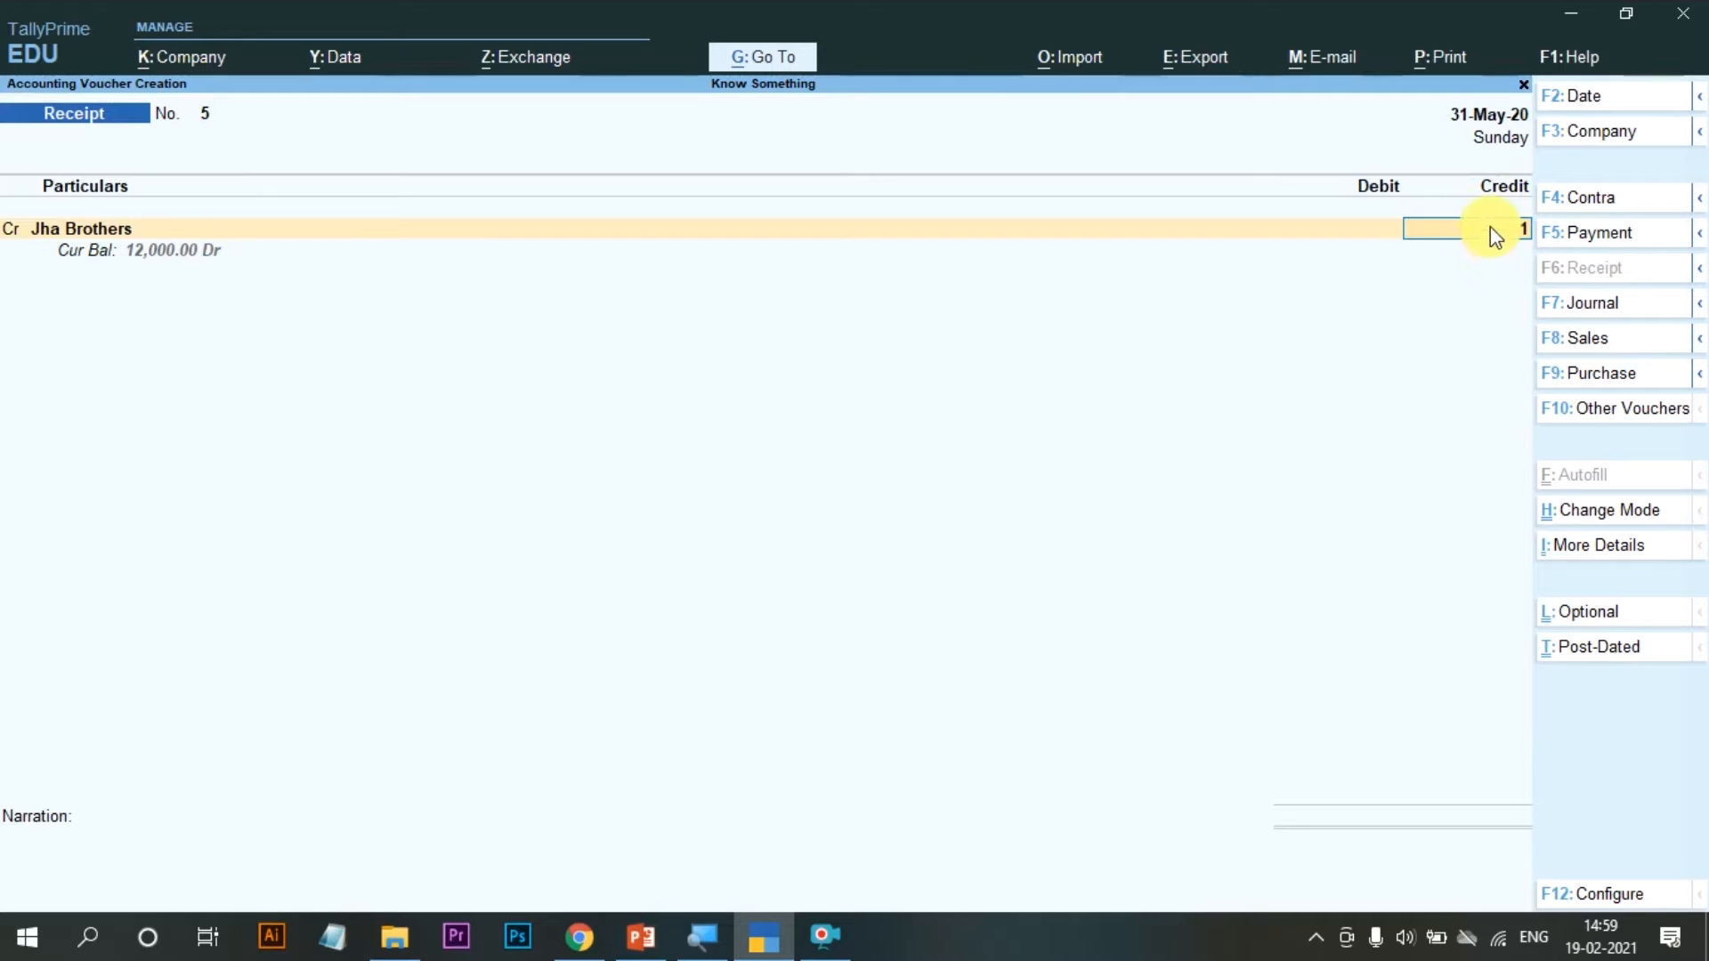
pyautogui.write('2,000')
pyautogui.press('Return')
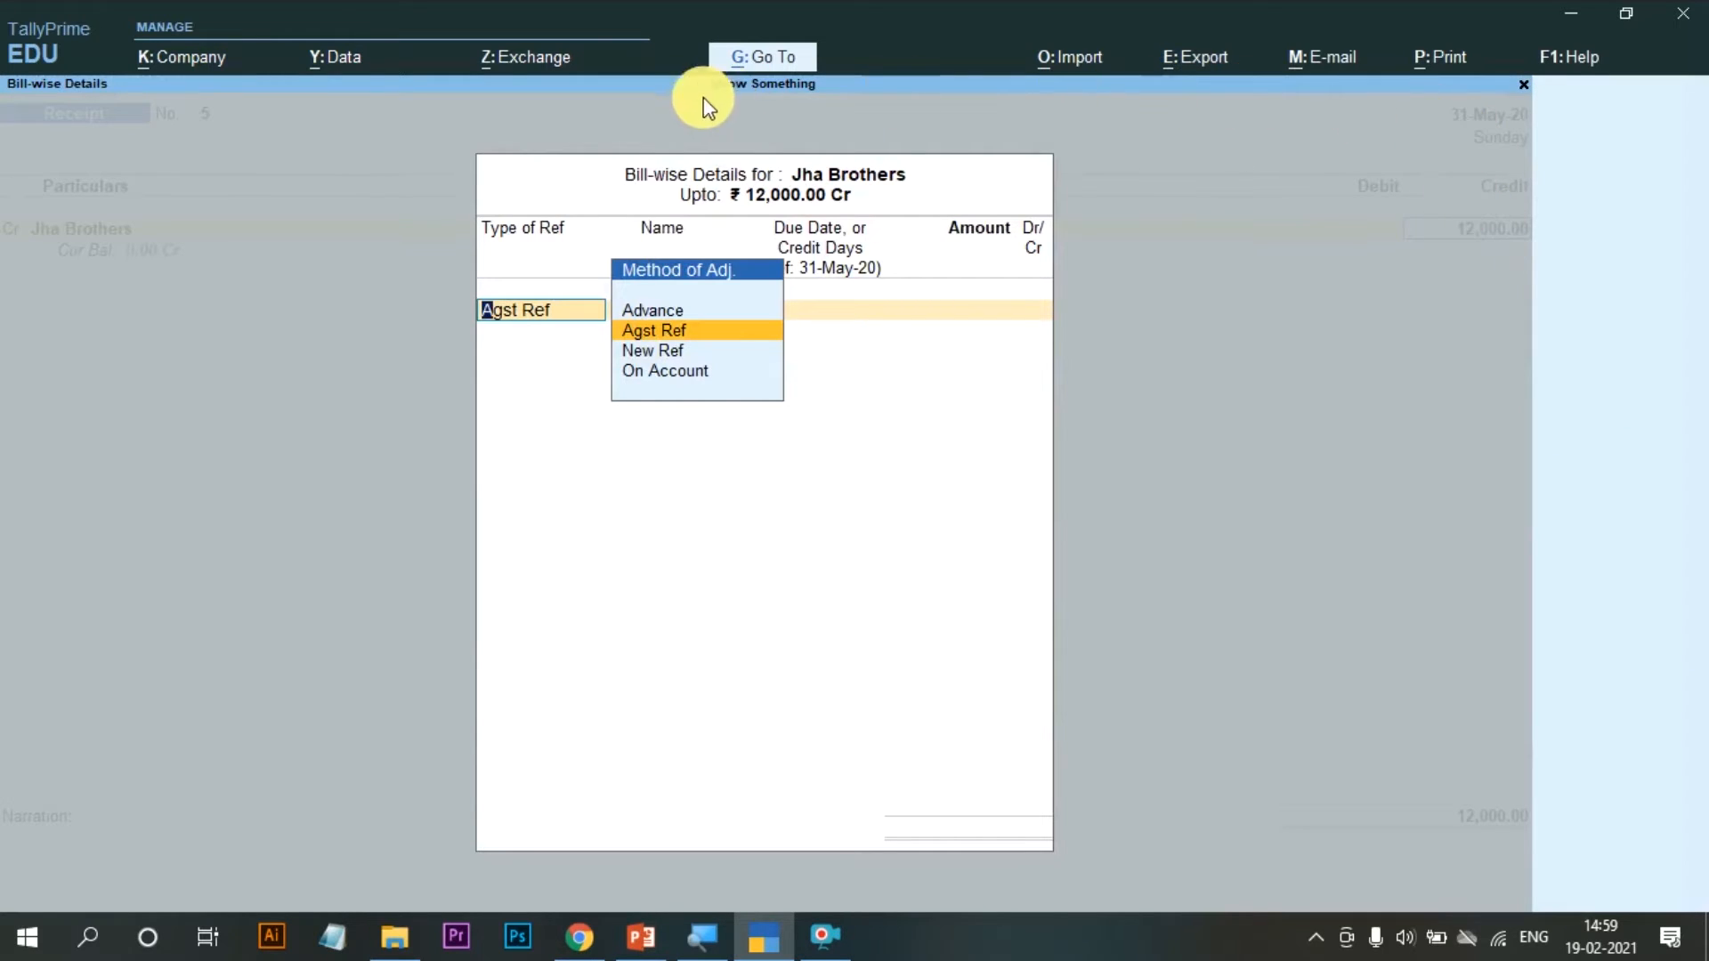
pyautogui.click(650, 332)
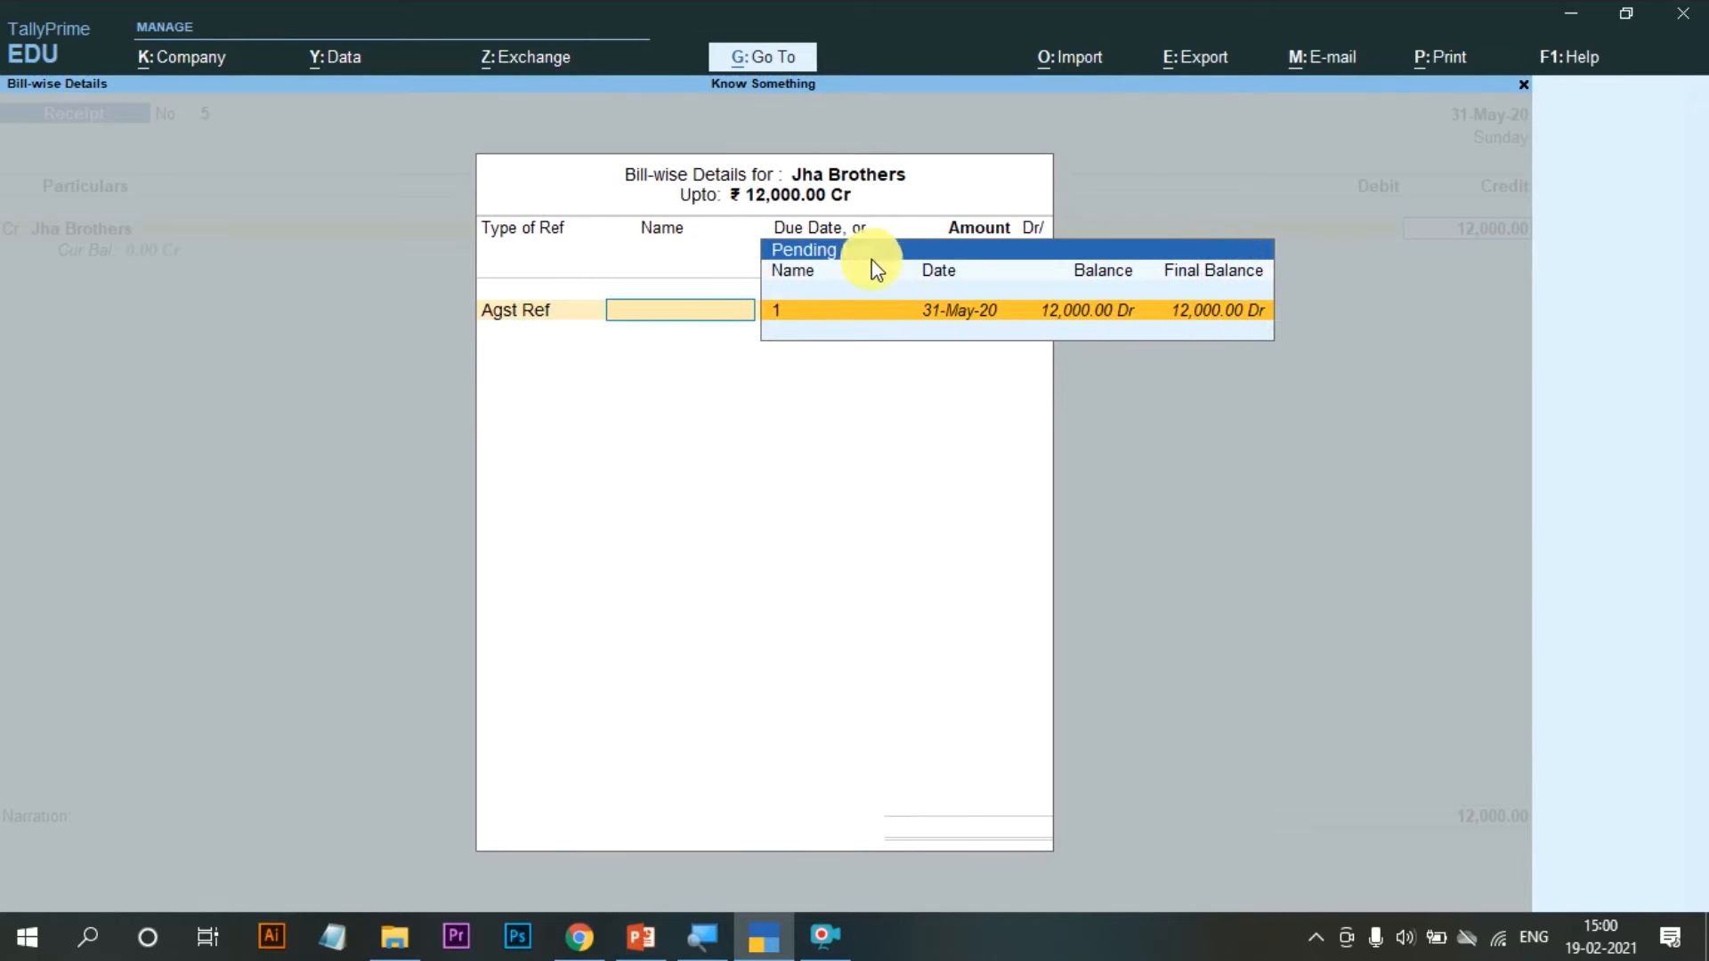
pyautogui.click(950, 314)
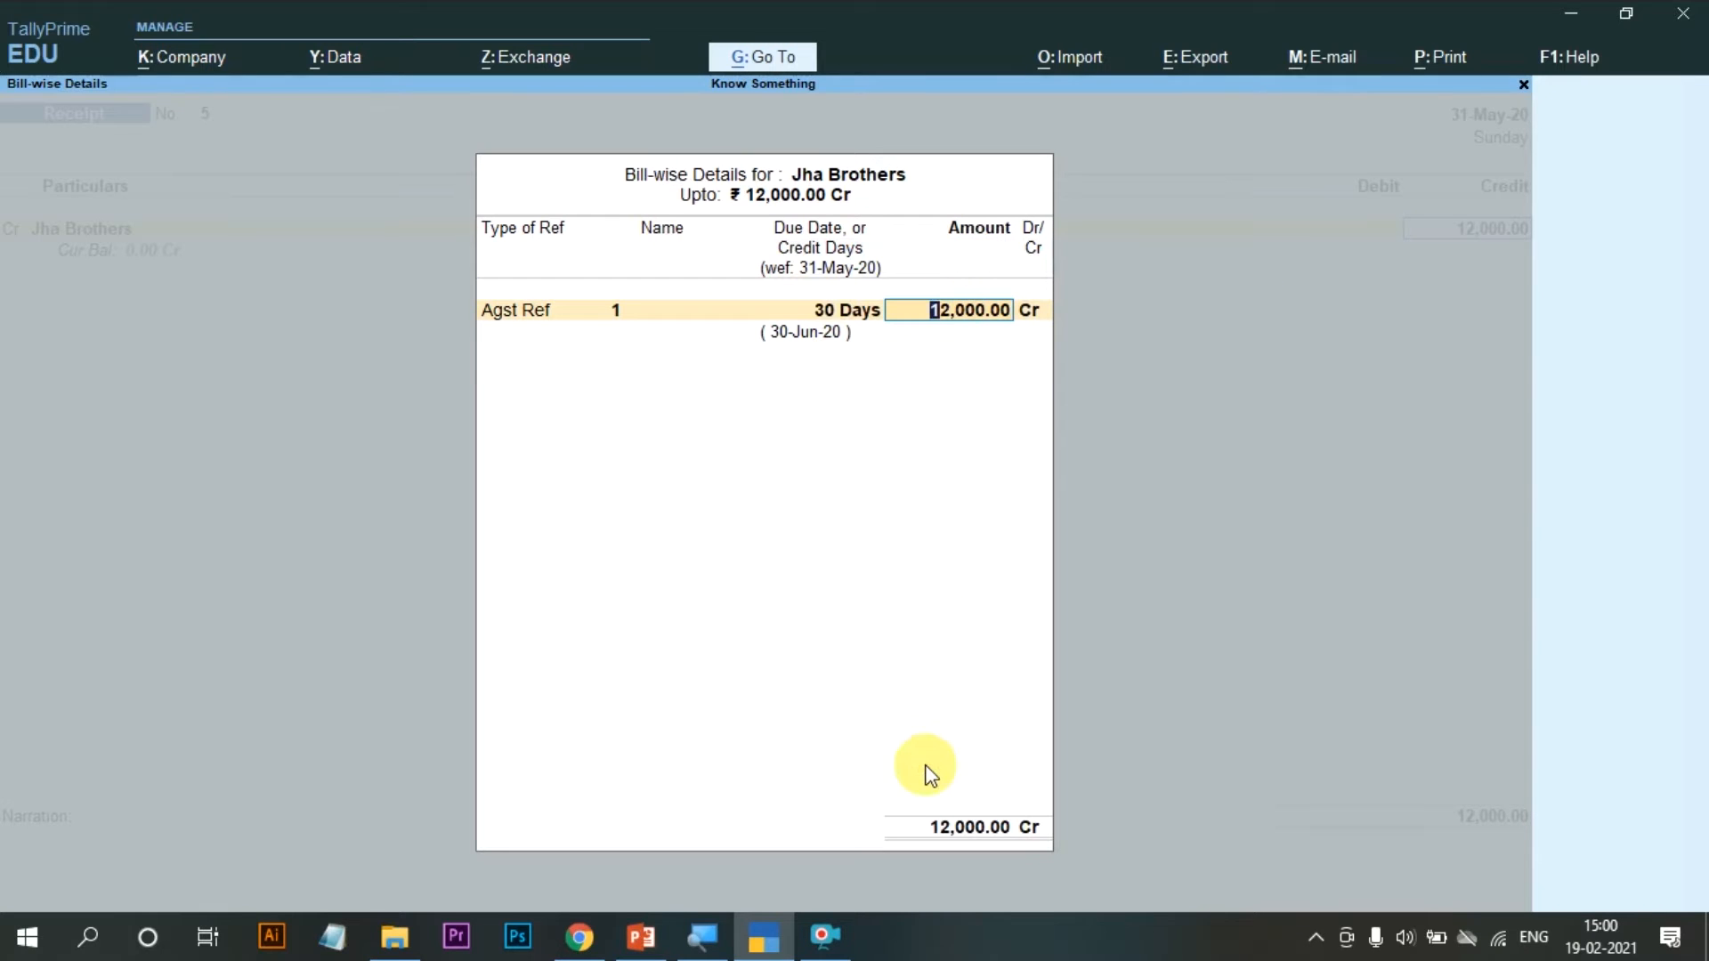
pyautogui.press('Return')
pyautogui.press('Return')
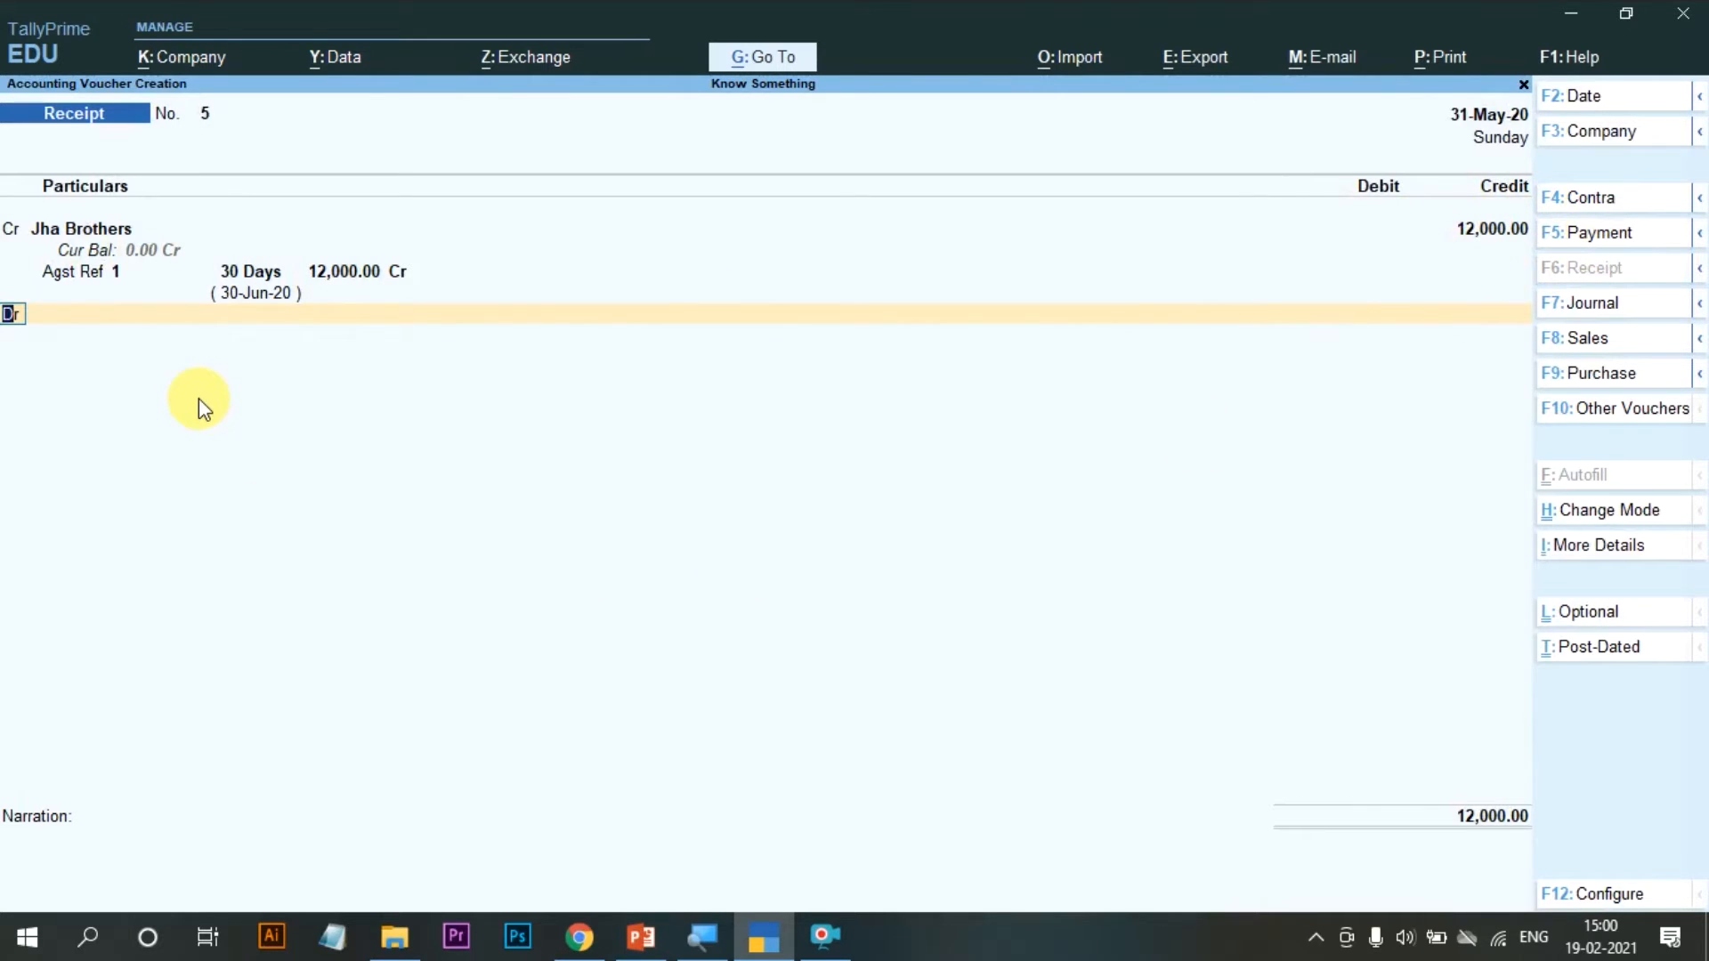
# Step: Add a debit entry for the Cash ledger with an amount of 5,000
pyautogui.press('Return')
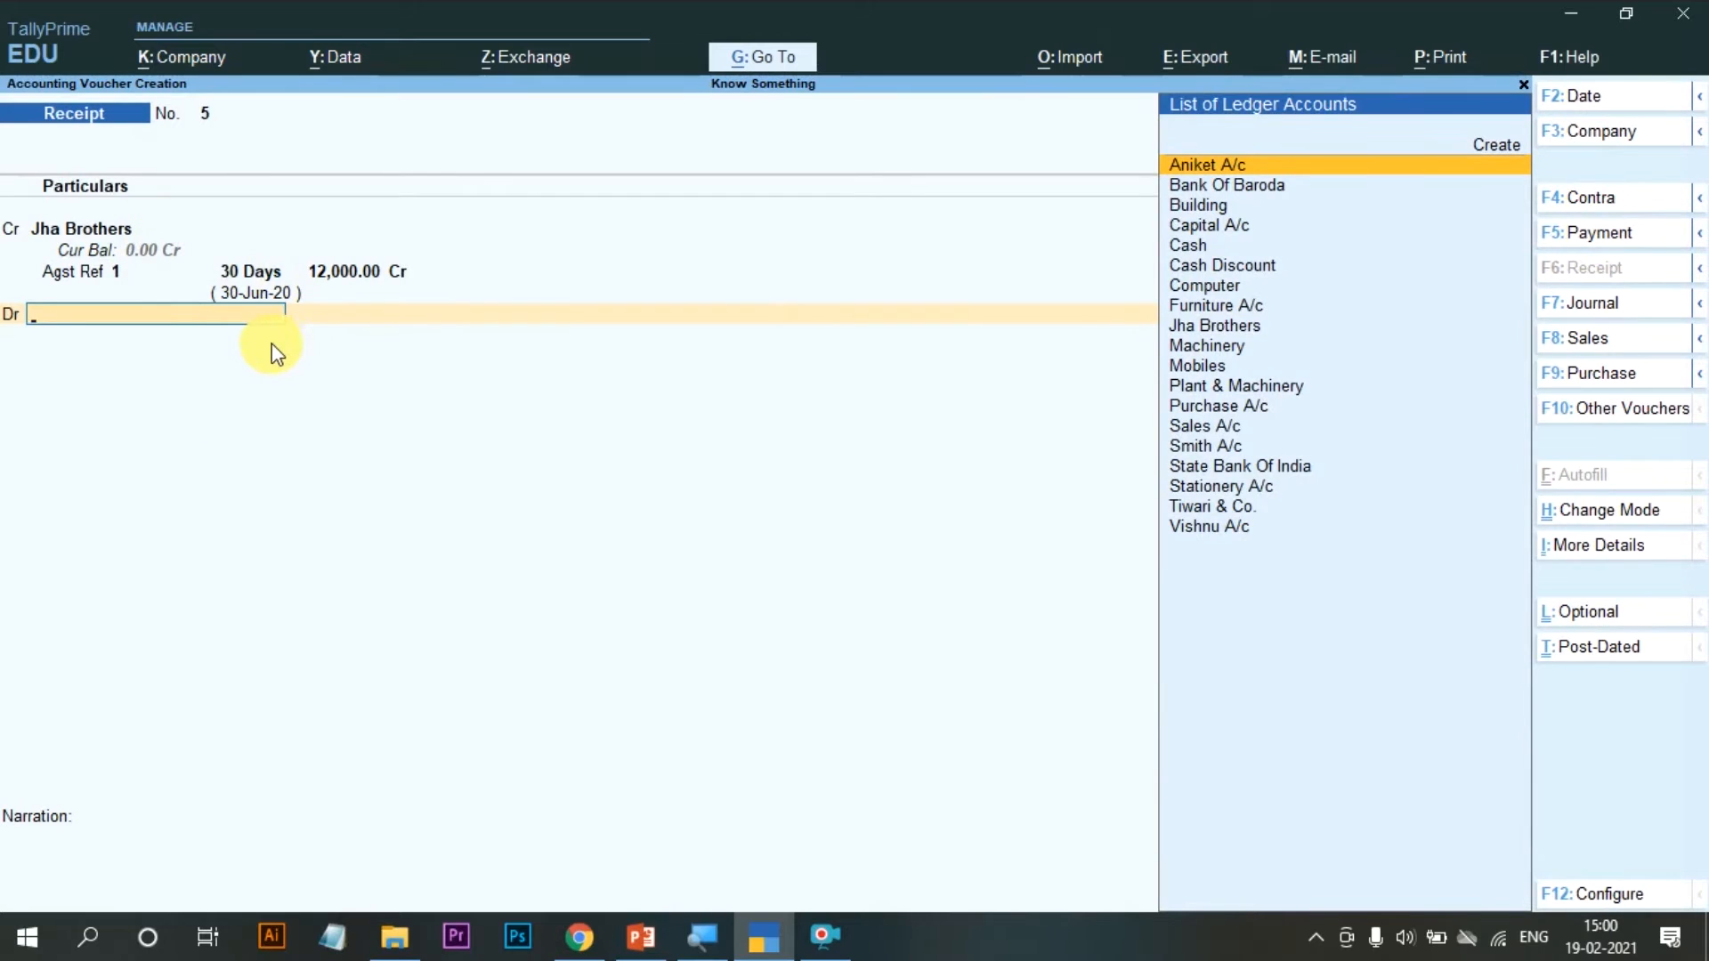
pyautogui.write('Cas')
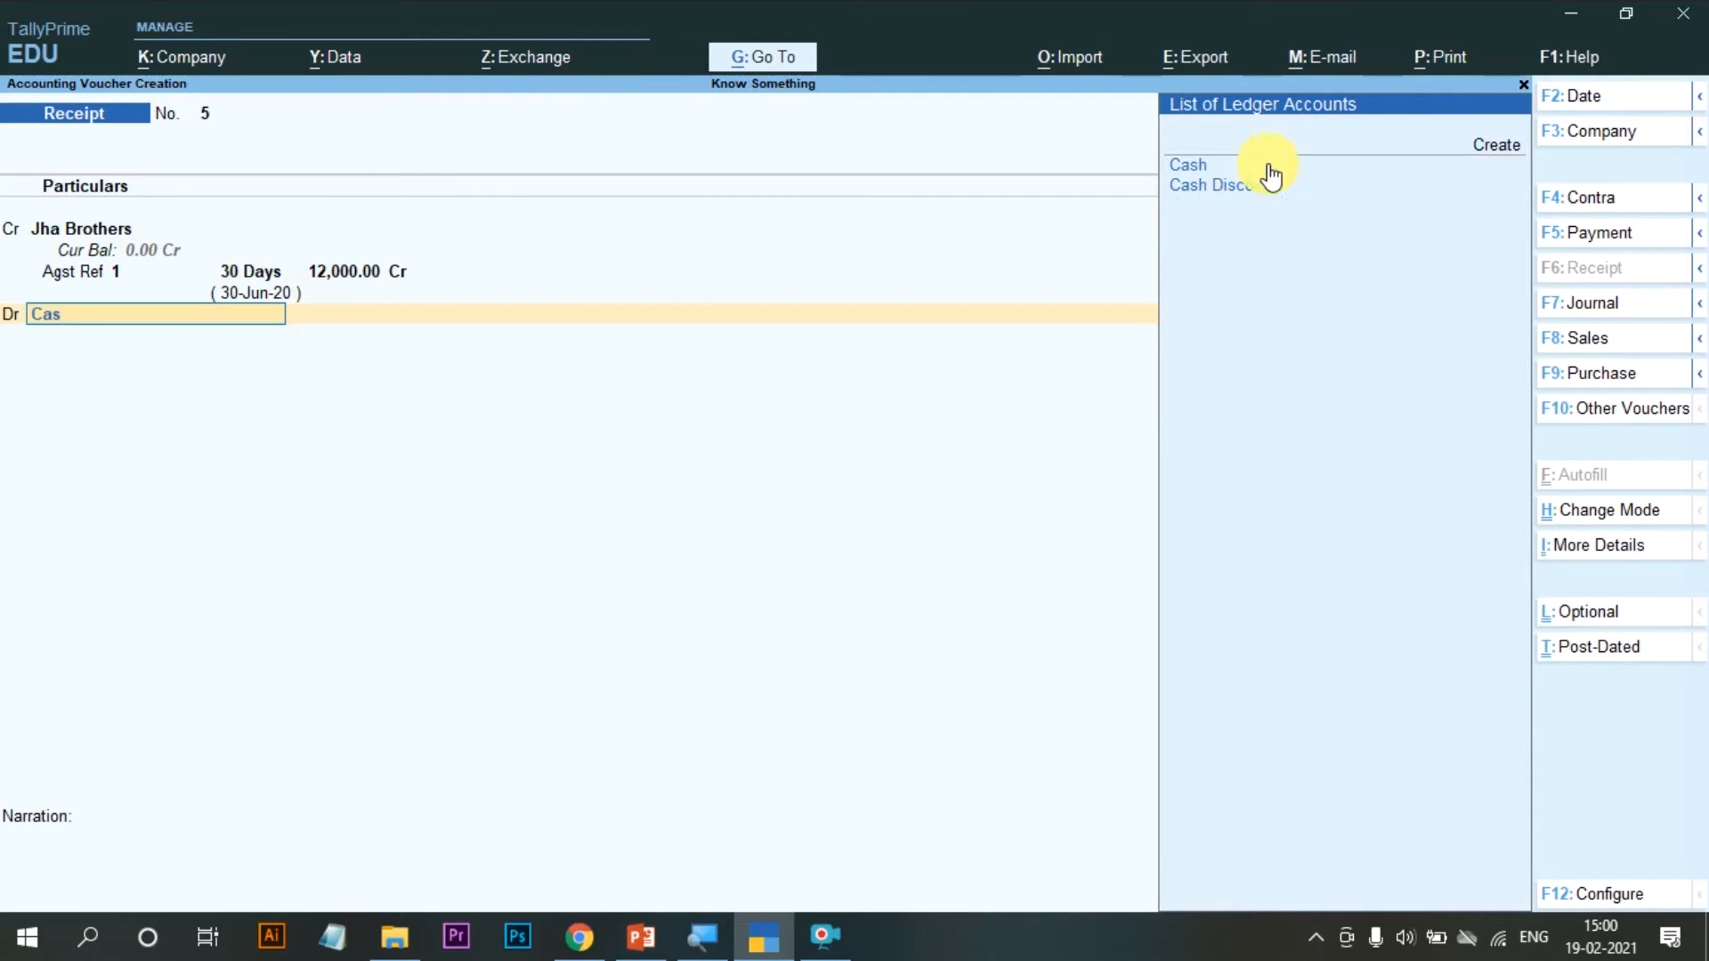
pyautogui.click(1203, 166)
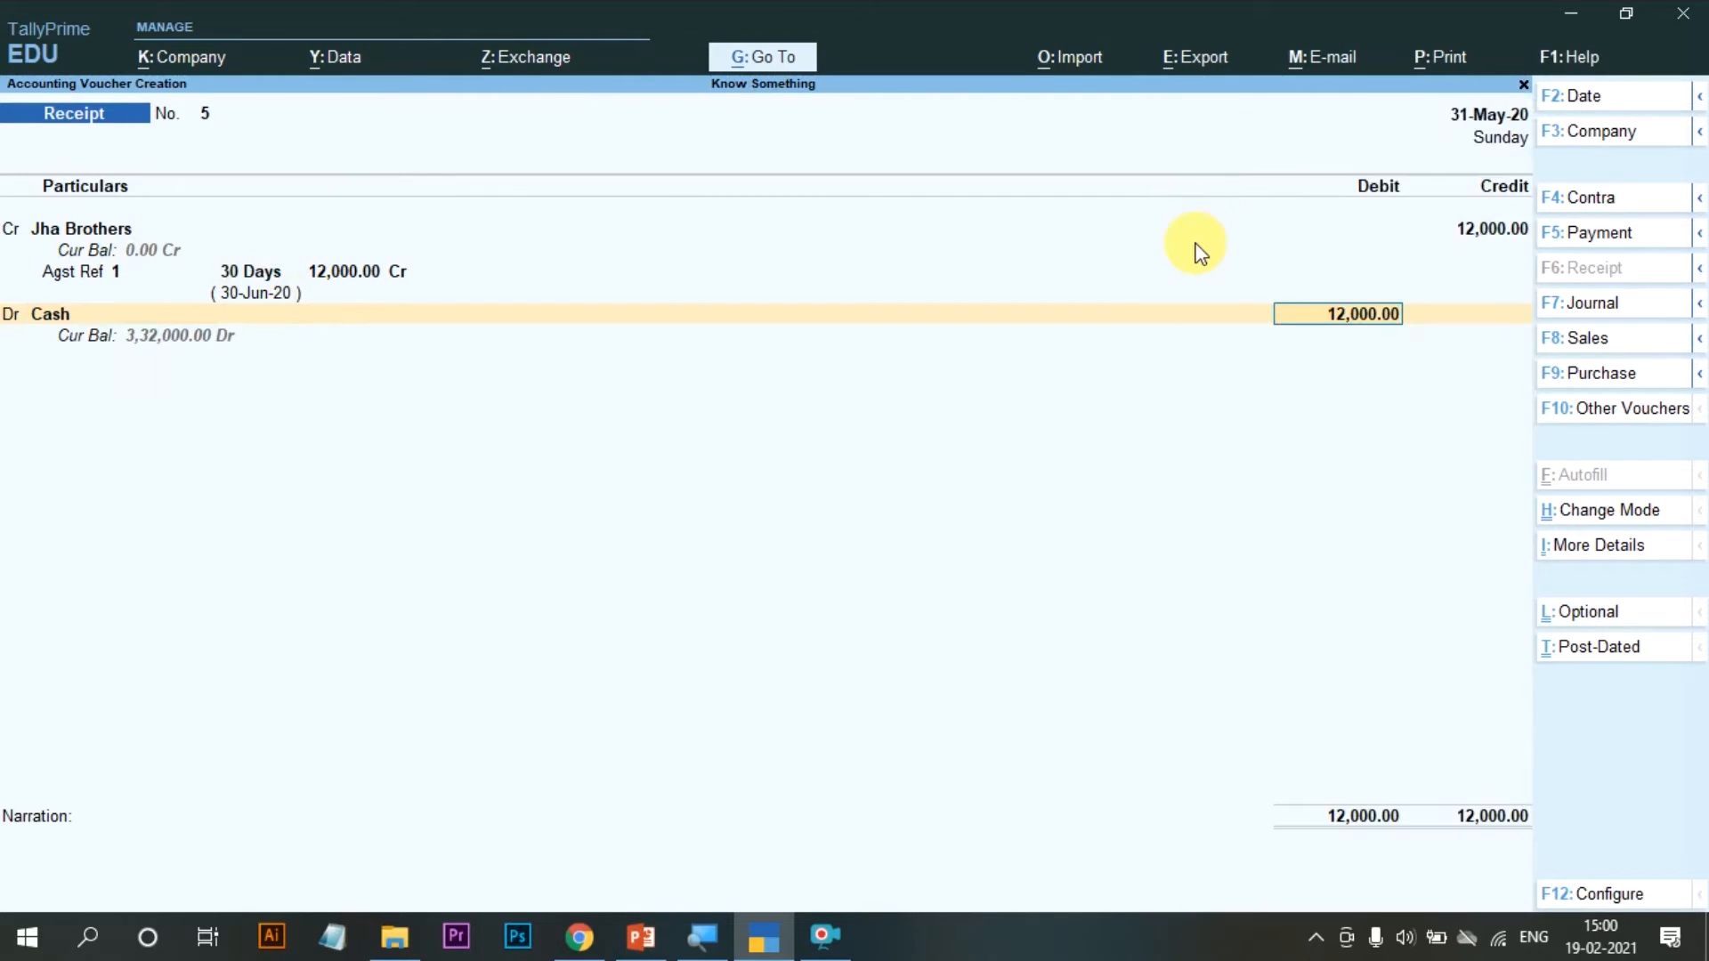
pyautogui.write('50')
pyautogui.press('Return')
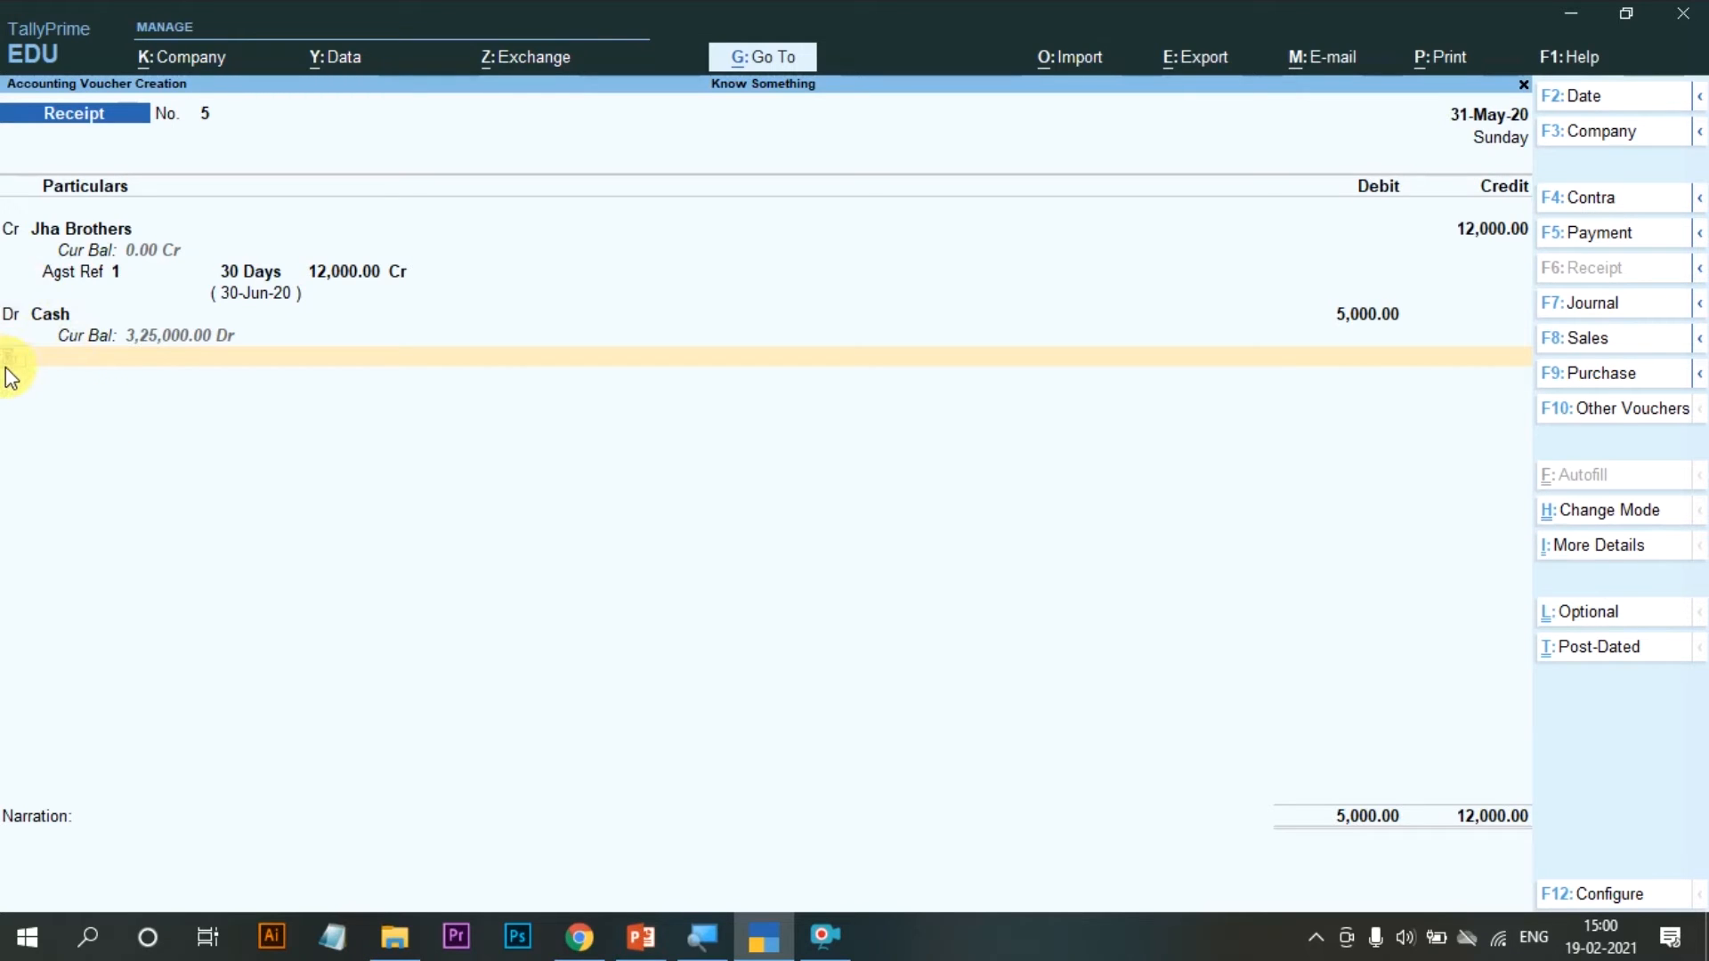
# Step: Debit the remaining 7,000 to State Bank Of India, with Cheque/DD as the transaction type in its bank allocation
pyautogui.press('Return')
pyautogui.write('Ban')
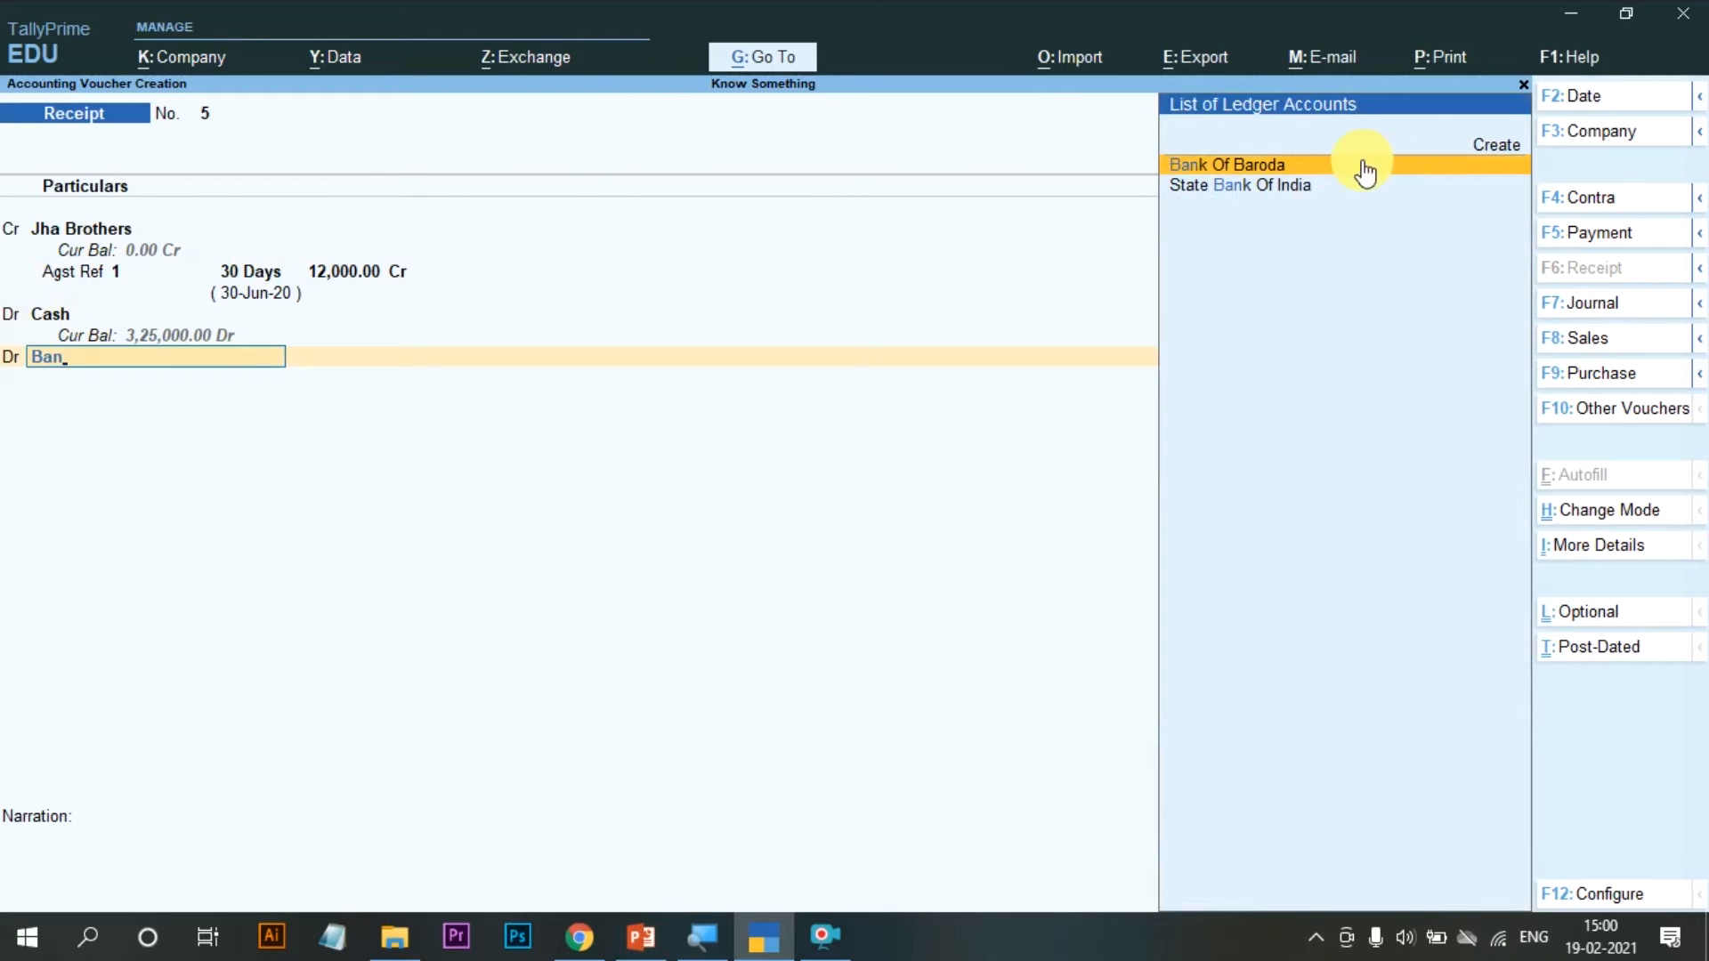
pyautogui.click(1243, 188)
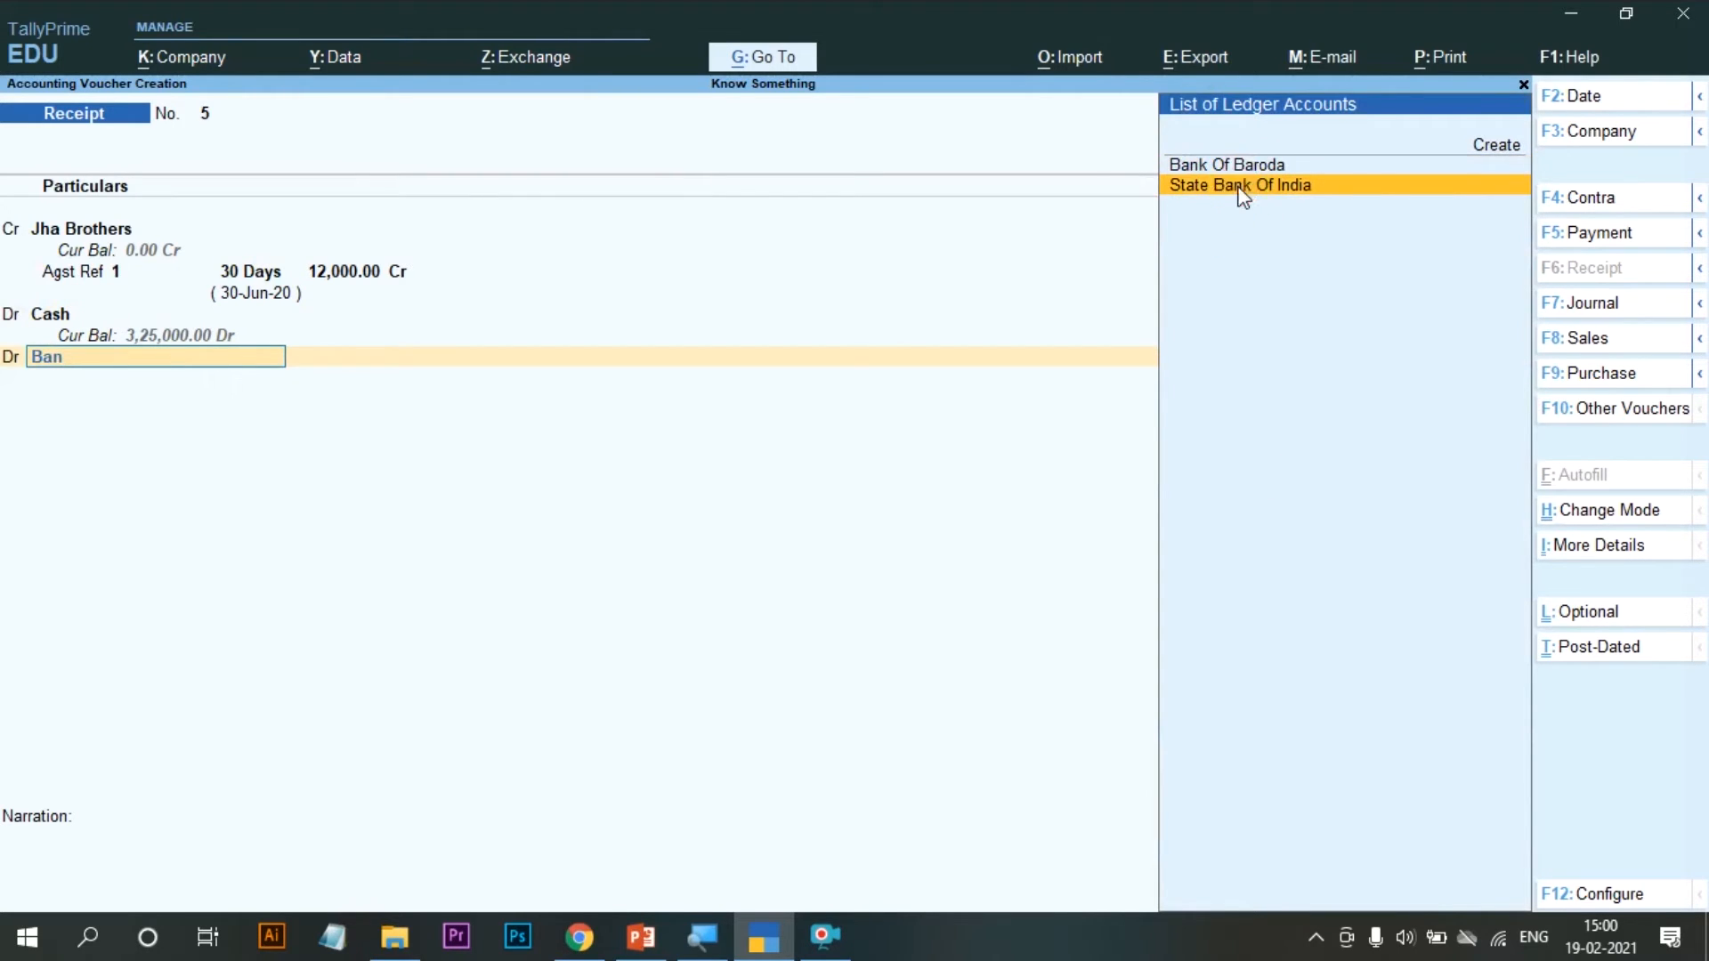
pyautogui.click(1243, 188)
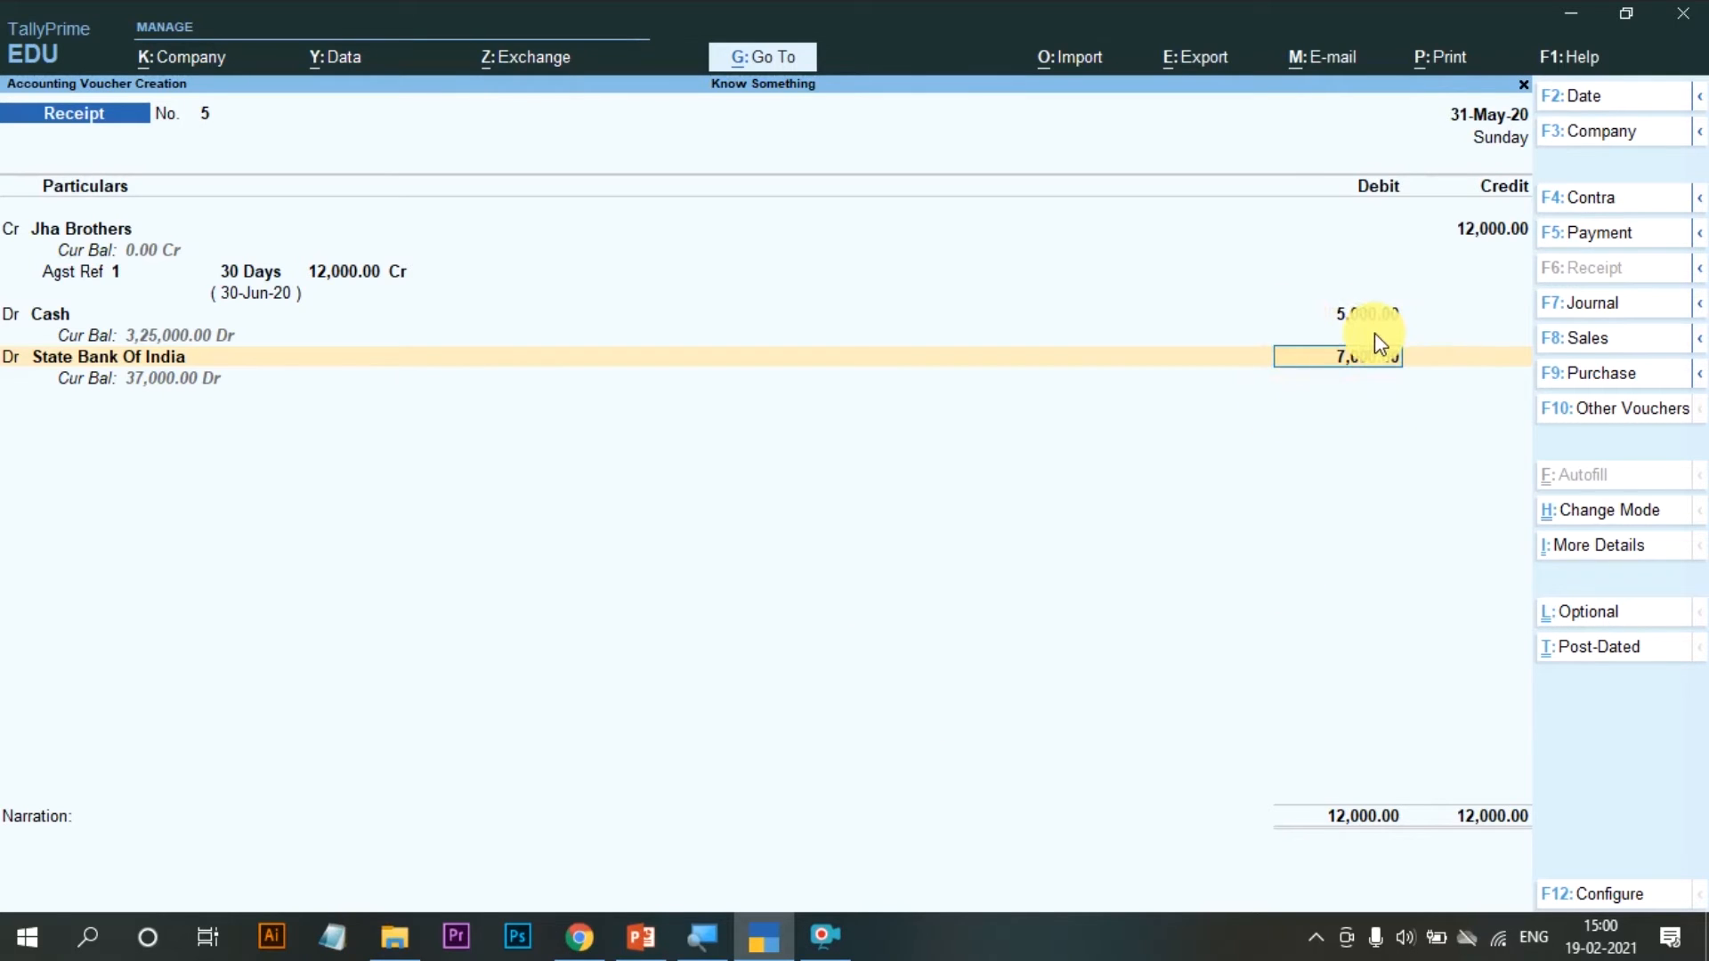
pyautogui.press('Return')
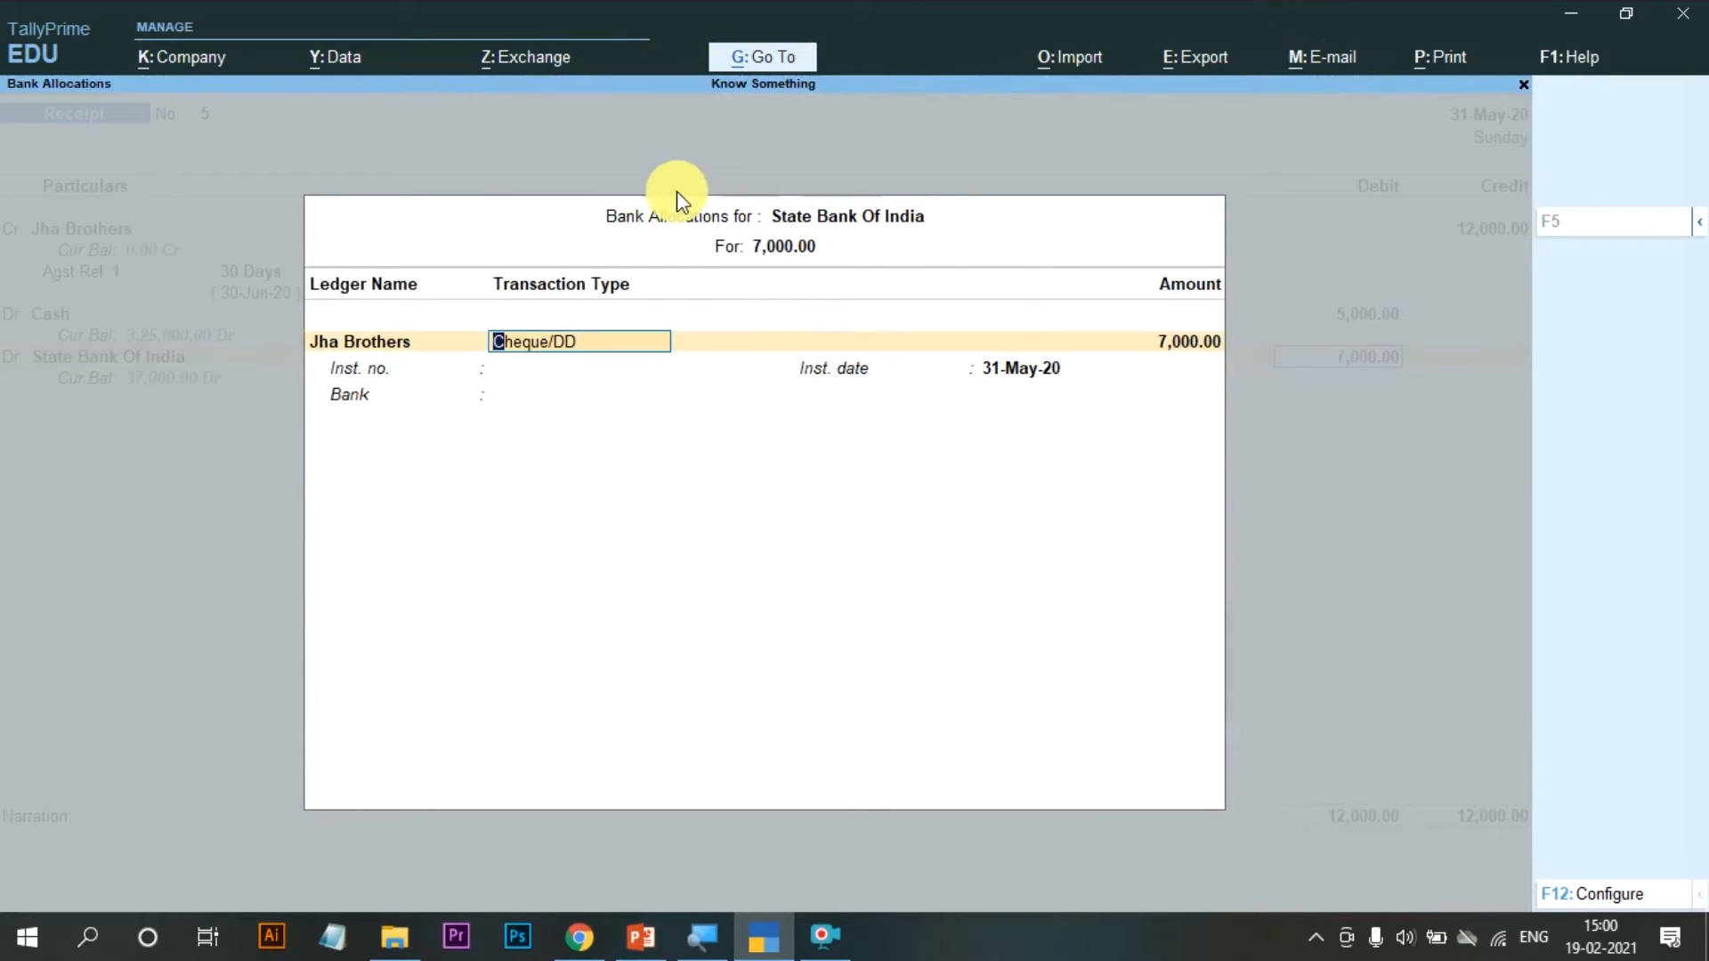
pyautogui.press('Return')
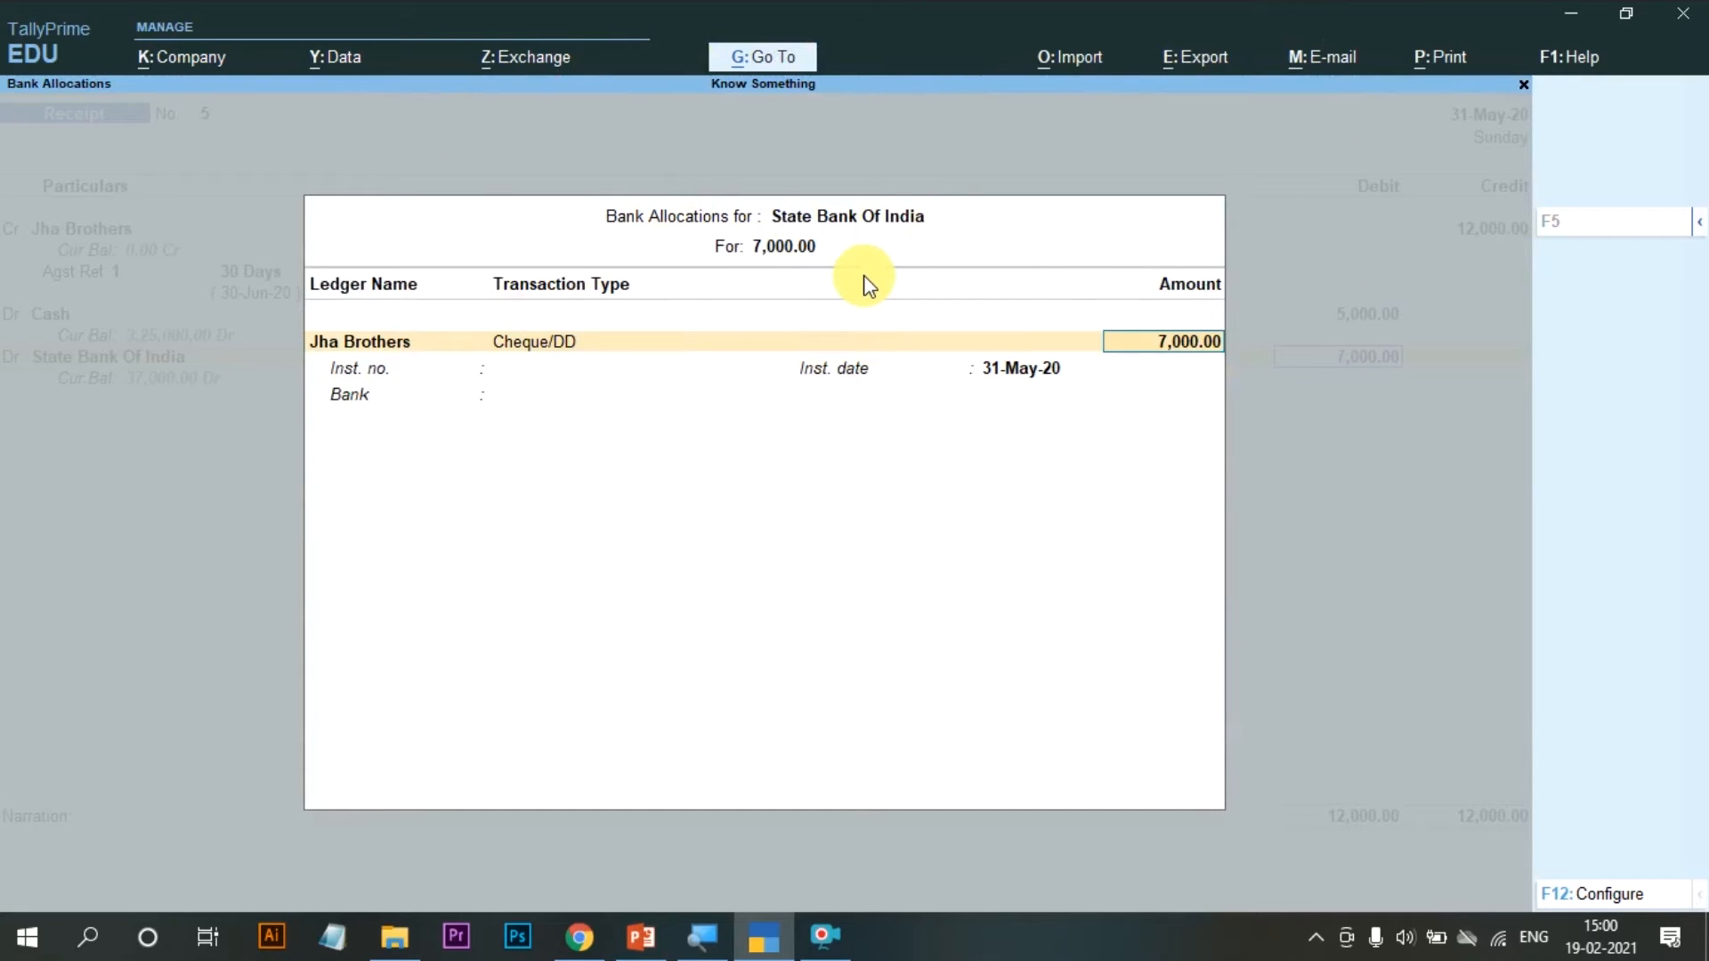
pyautogui.press('Return')
pyautogui.press('Return')
pyautogui.press('Return')
pyautogui.press('Return')
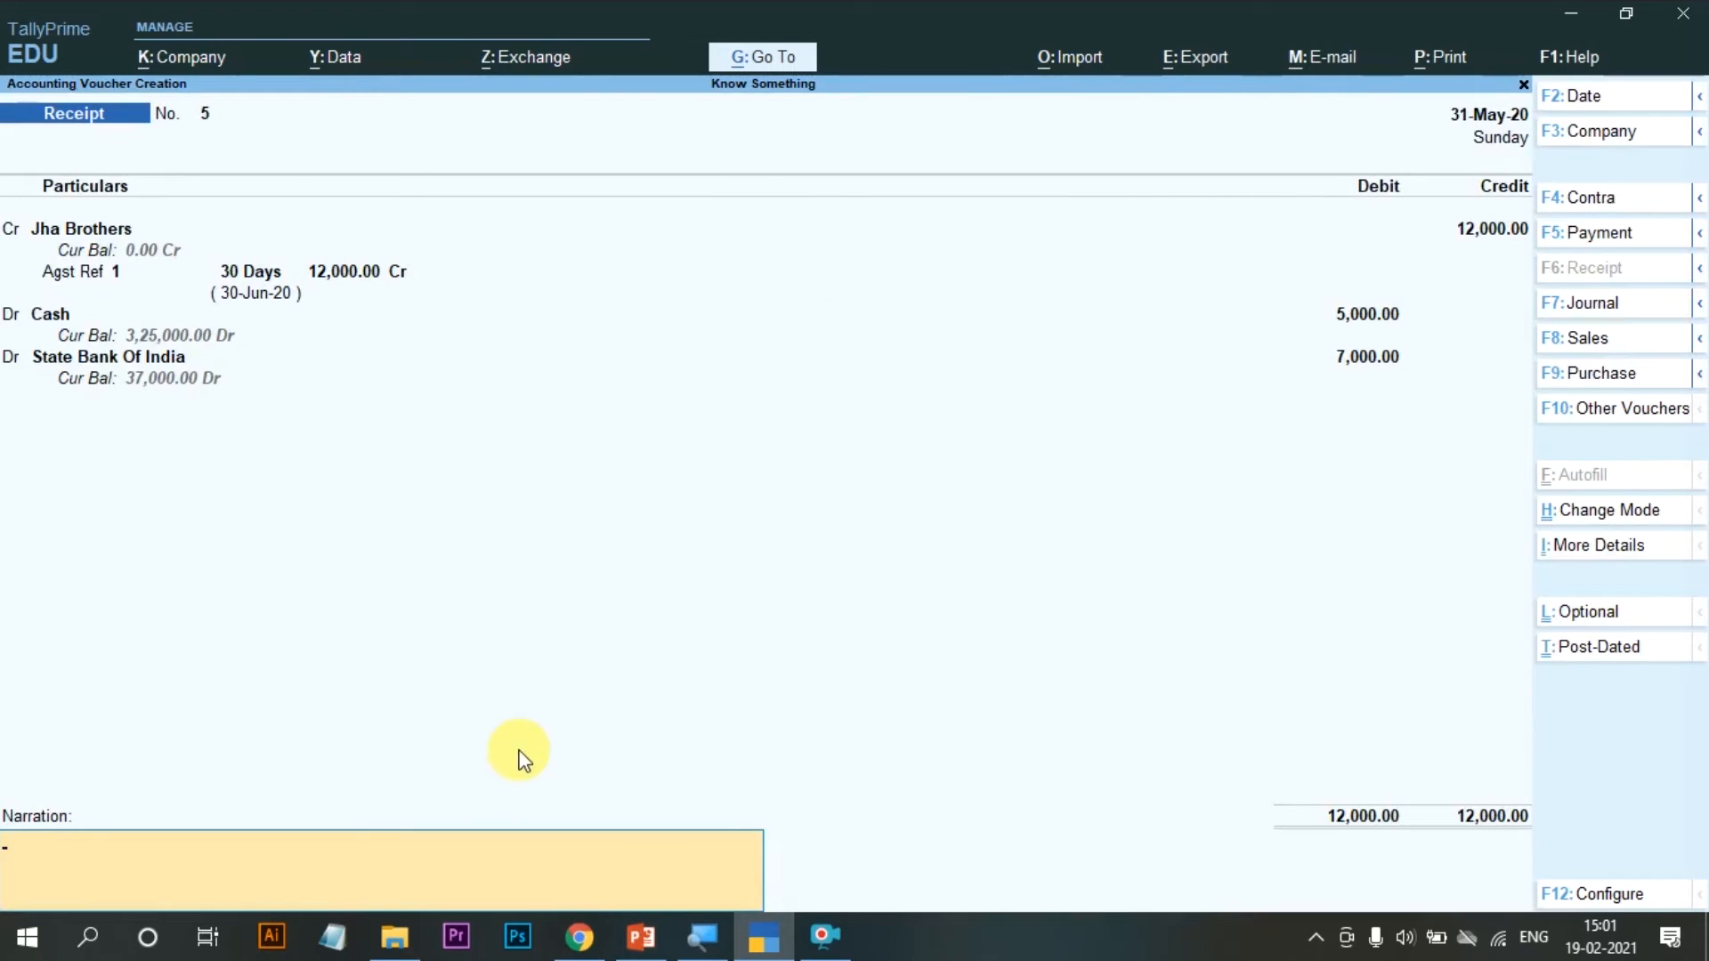
# Step: Enter the narration "Being Amount received" and save the receipt voucher
pyautogui.write('Being Amount received')
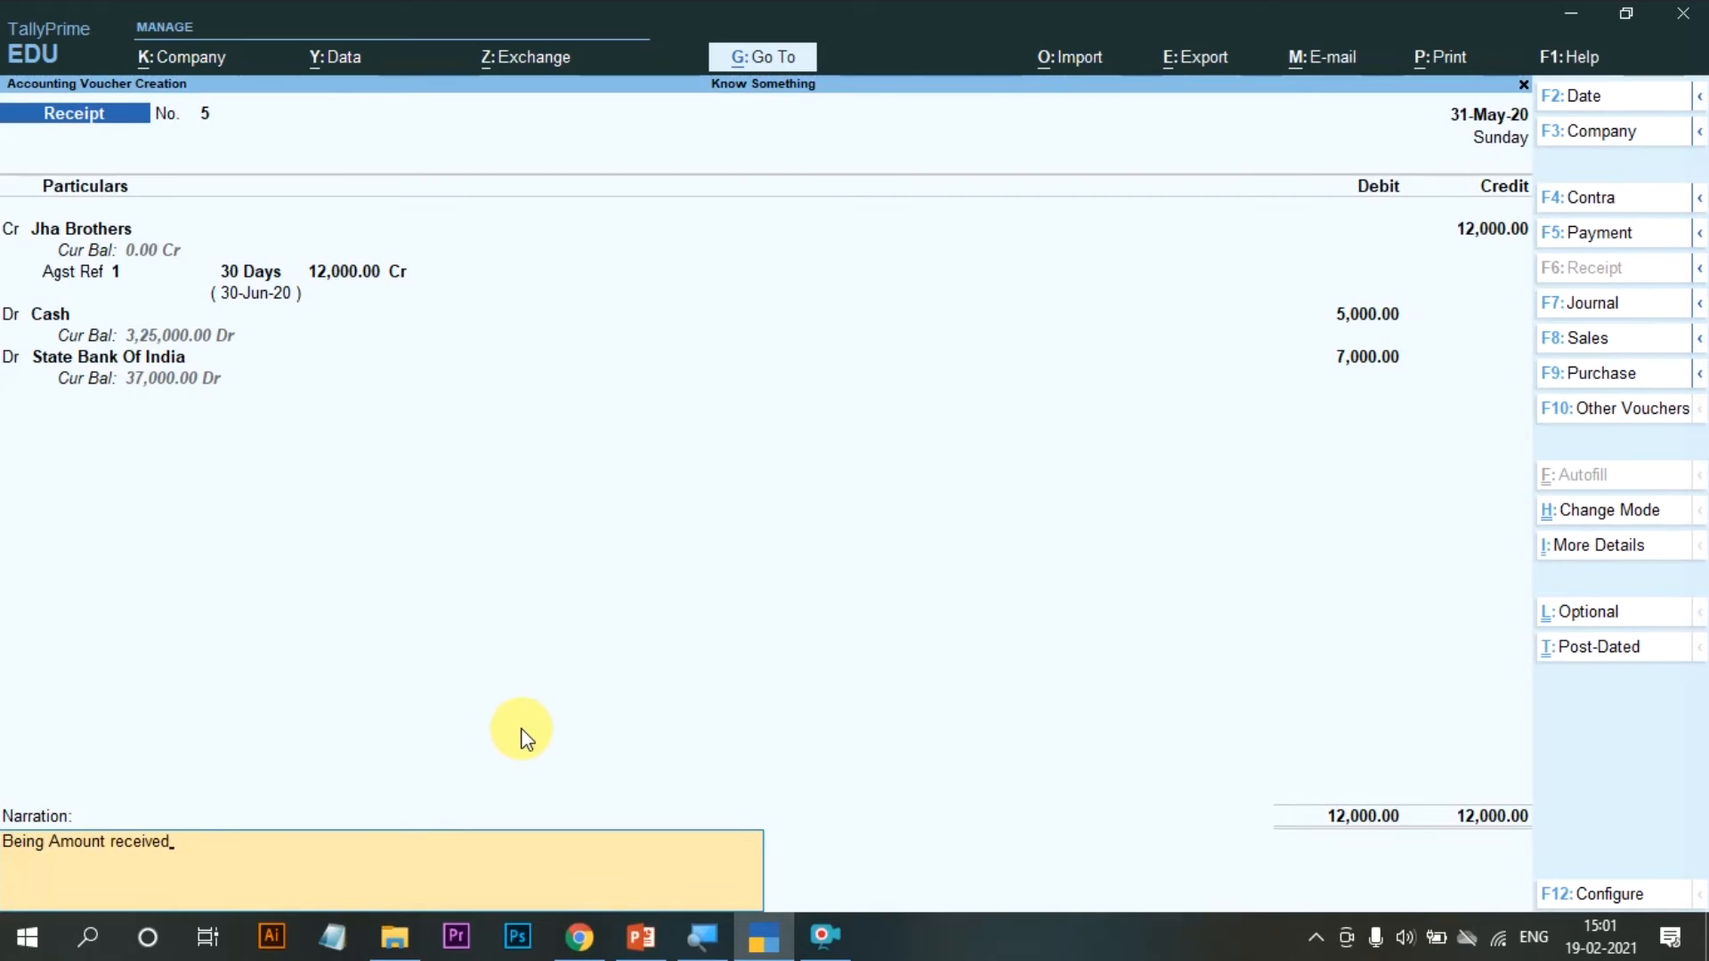
pyautogui.press('Return')
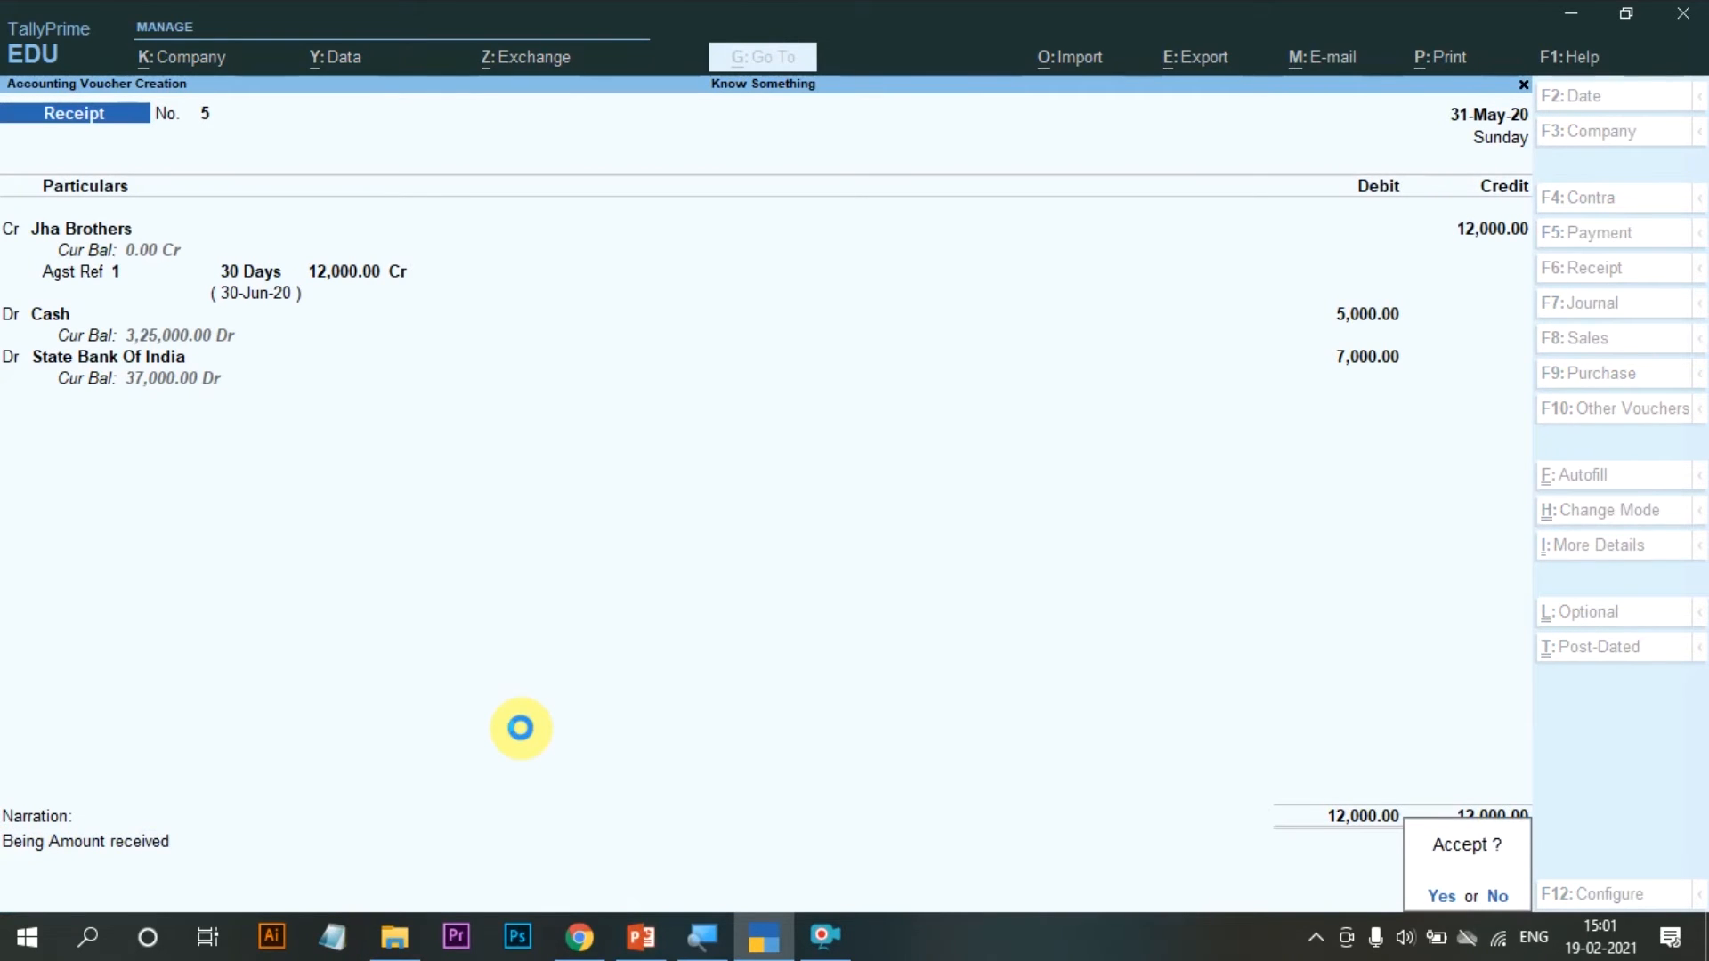
pyautogui.press('Return')
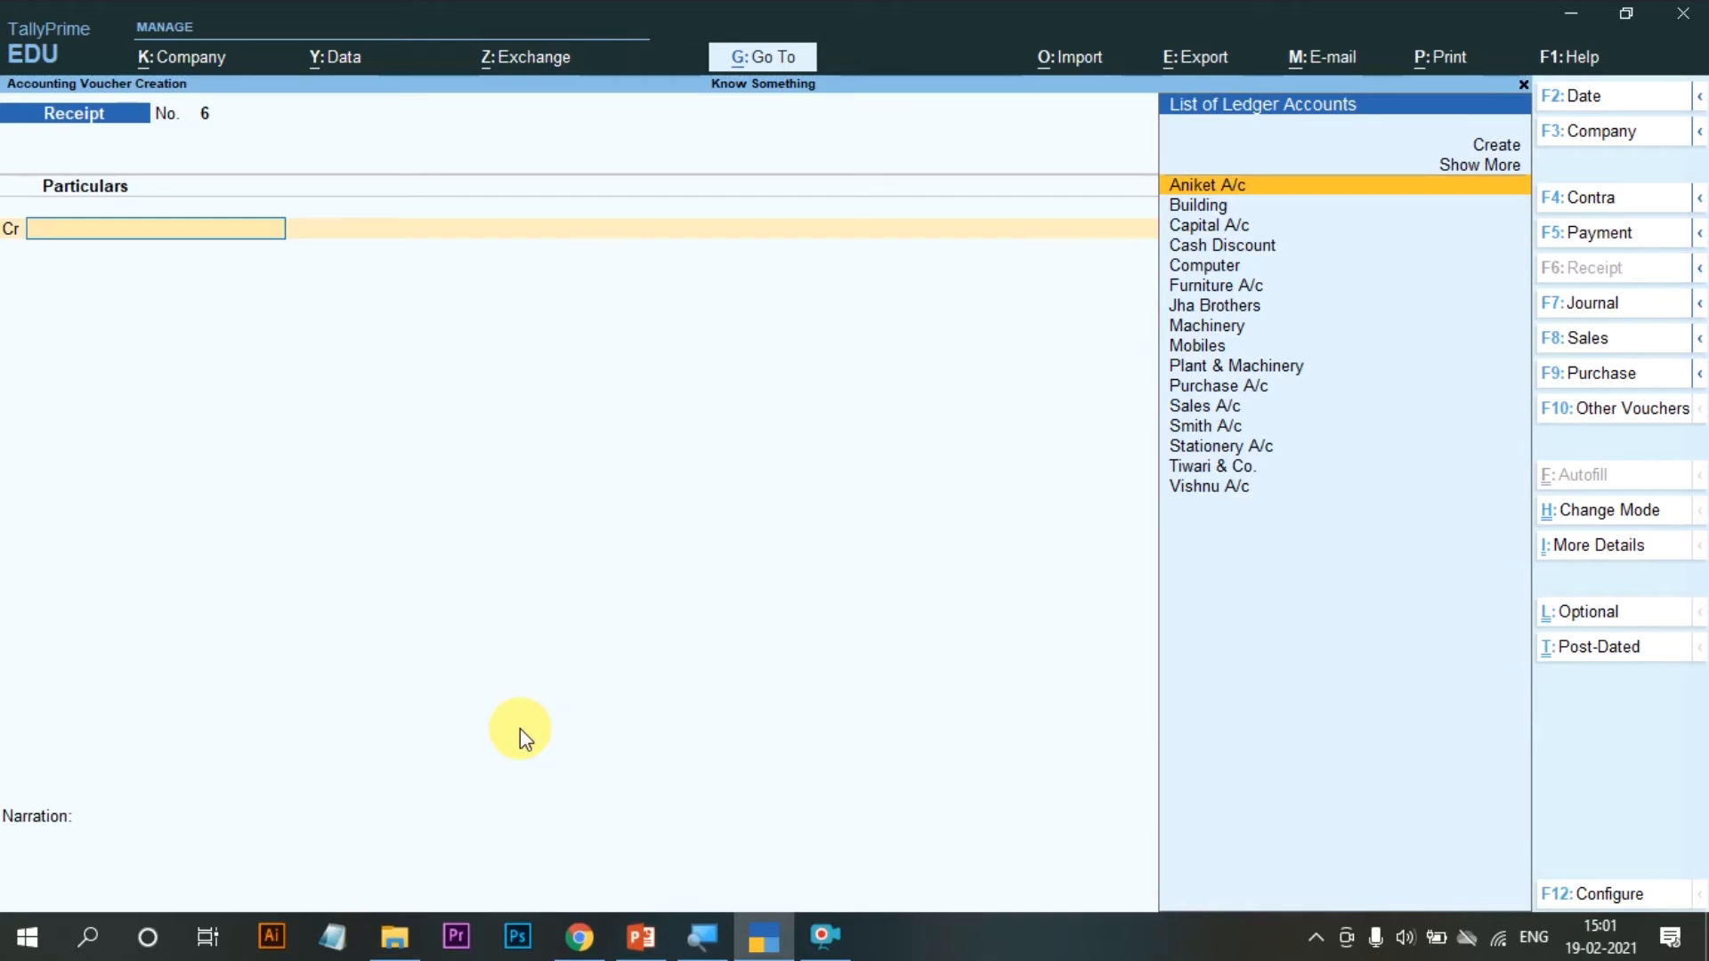
# Step: Start a payment voucher and debit Tiwari & Co. with 8,000
pyautogui.press('F5')
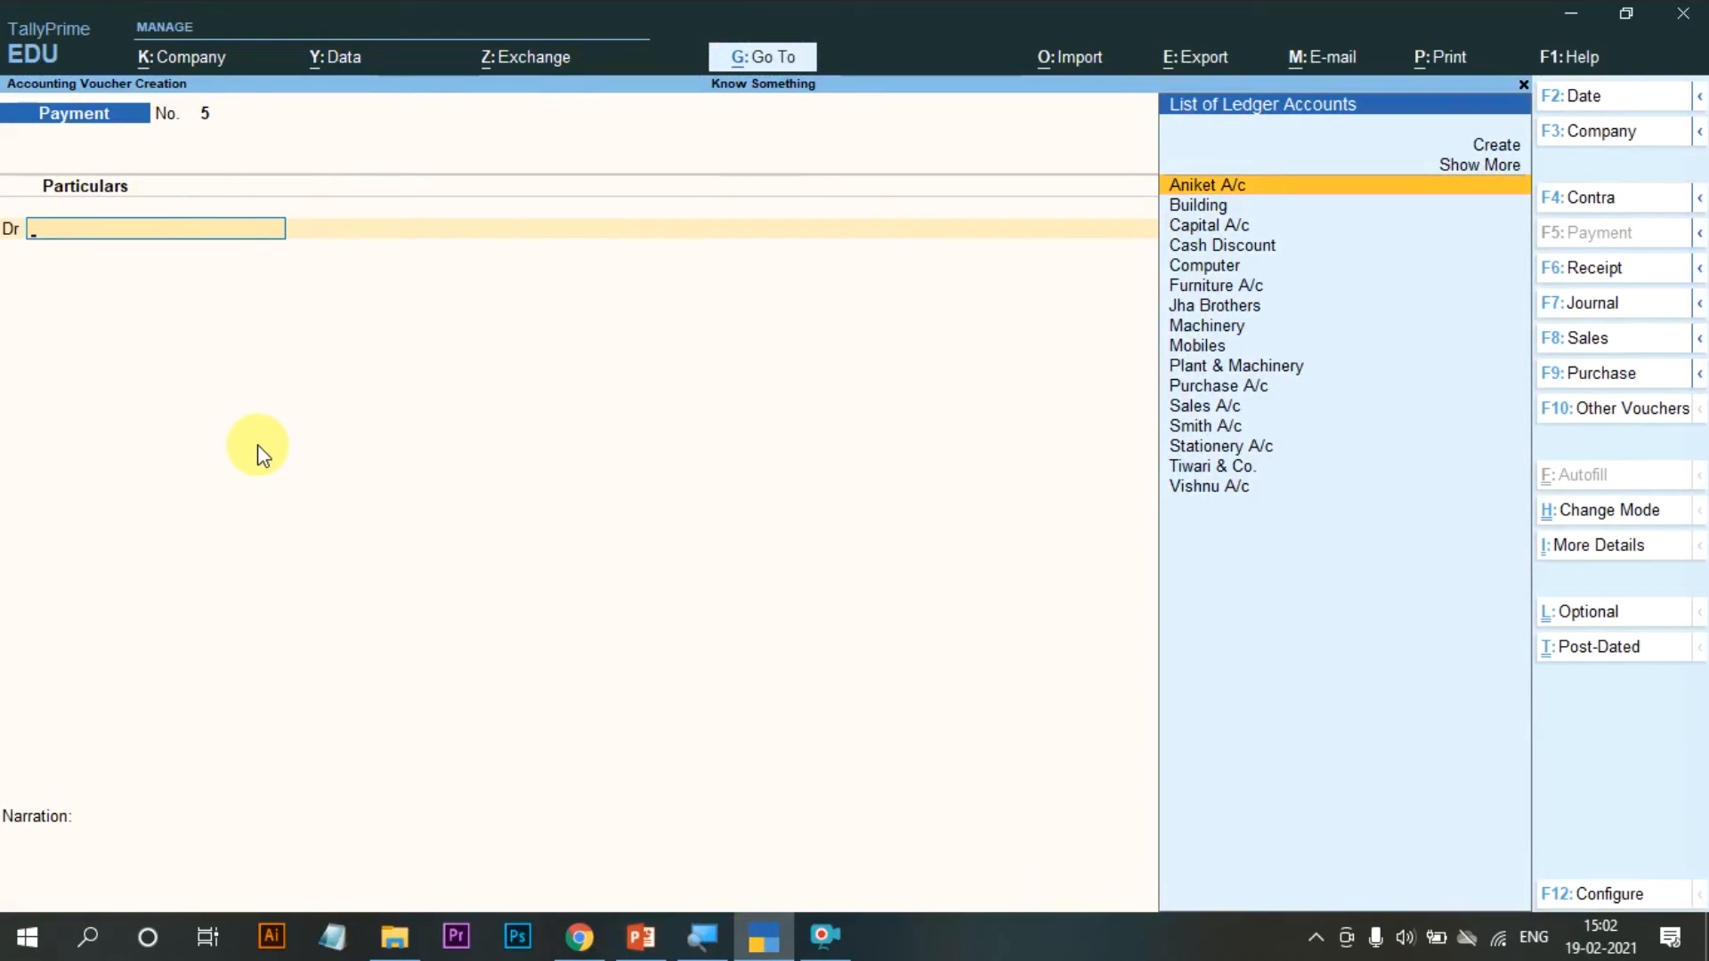
pyautogui.press('Down')
pyautogui.press('Down')
pyautogui.press('Down')
pyautogui.press('Down')
pyautogui.press('Down')
pyautogui.press('Down')
pyautogui.press('Down')
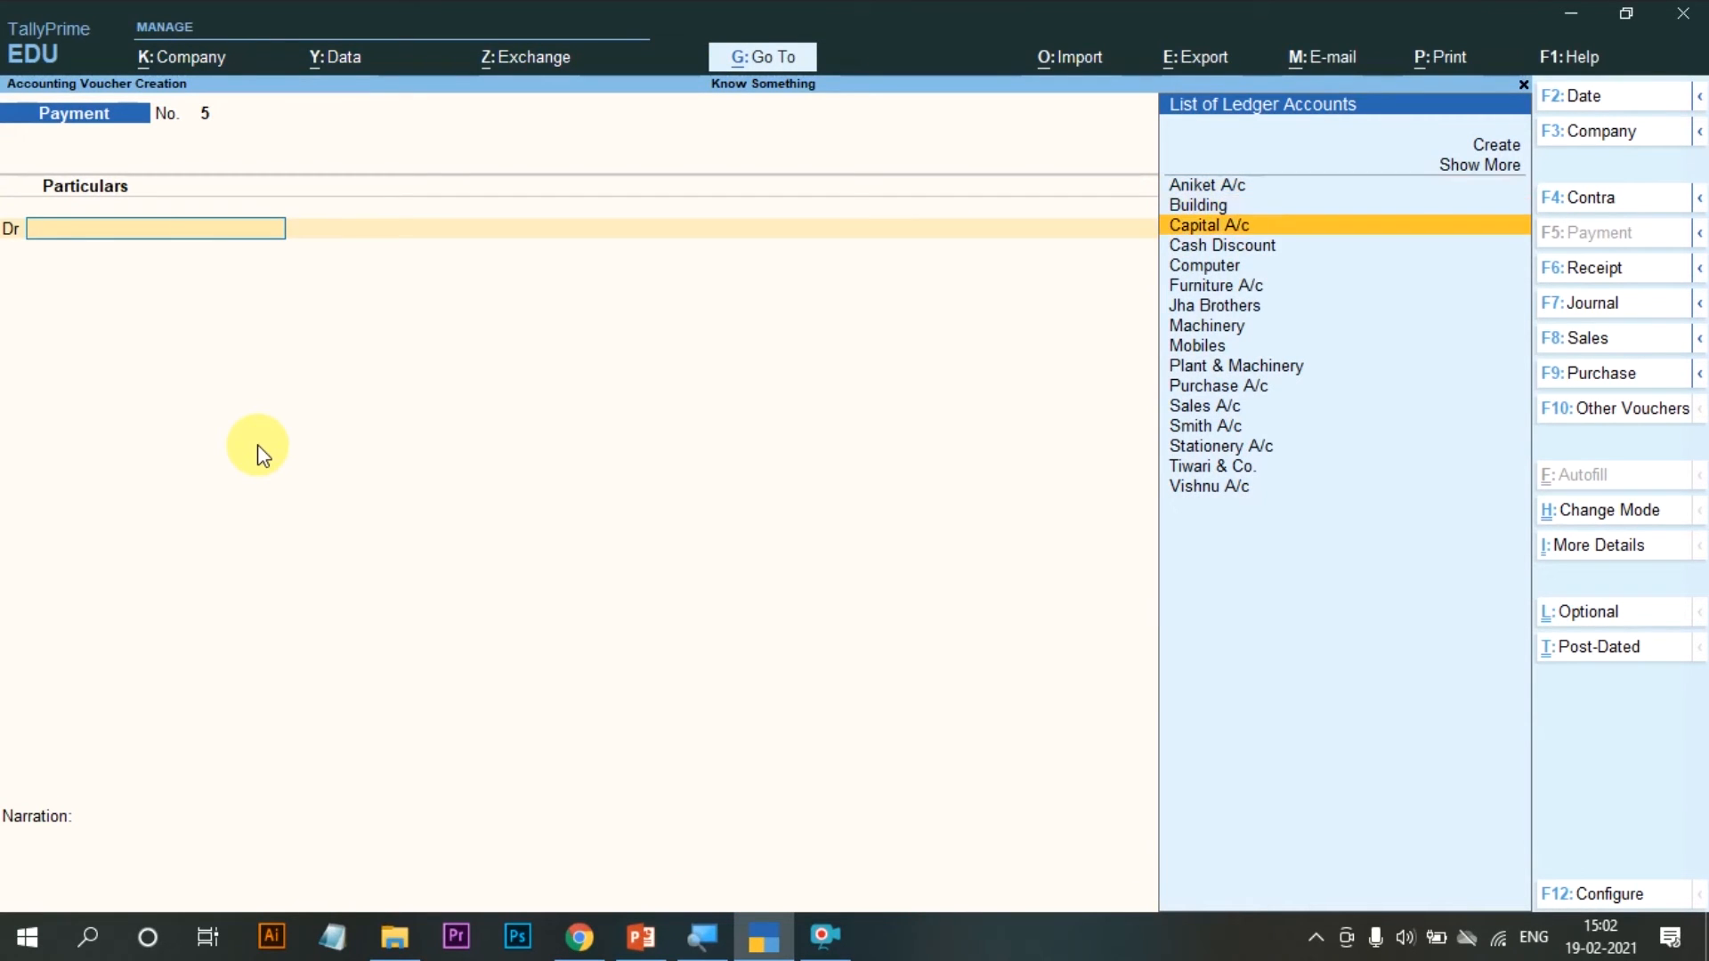
pyautogui.press('Down')
pyautogui.press('Down')
pyautogui.press('Down')
pyautogui.press('Down')
pyautogui.press('Down')
pyautogui.press('Down')
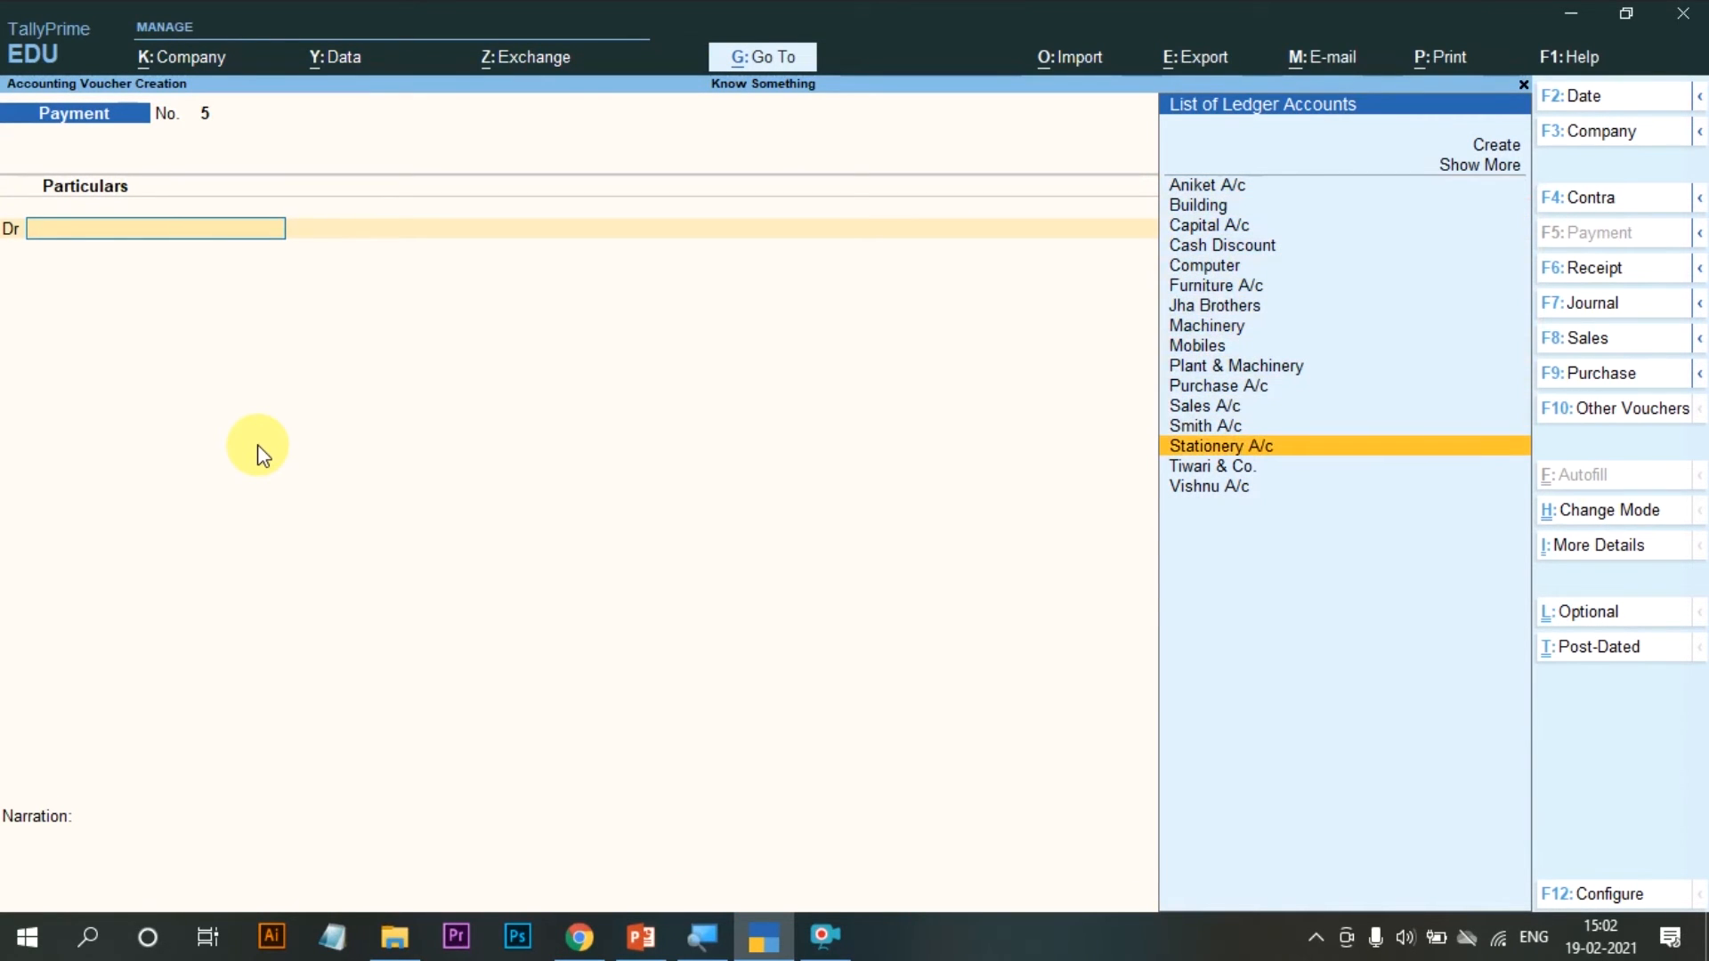
pyautogui.press('Down')
pyautogui.press('Return')
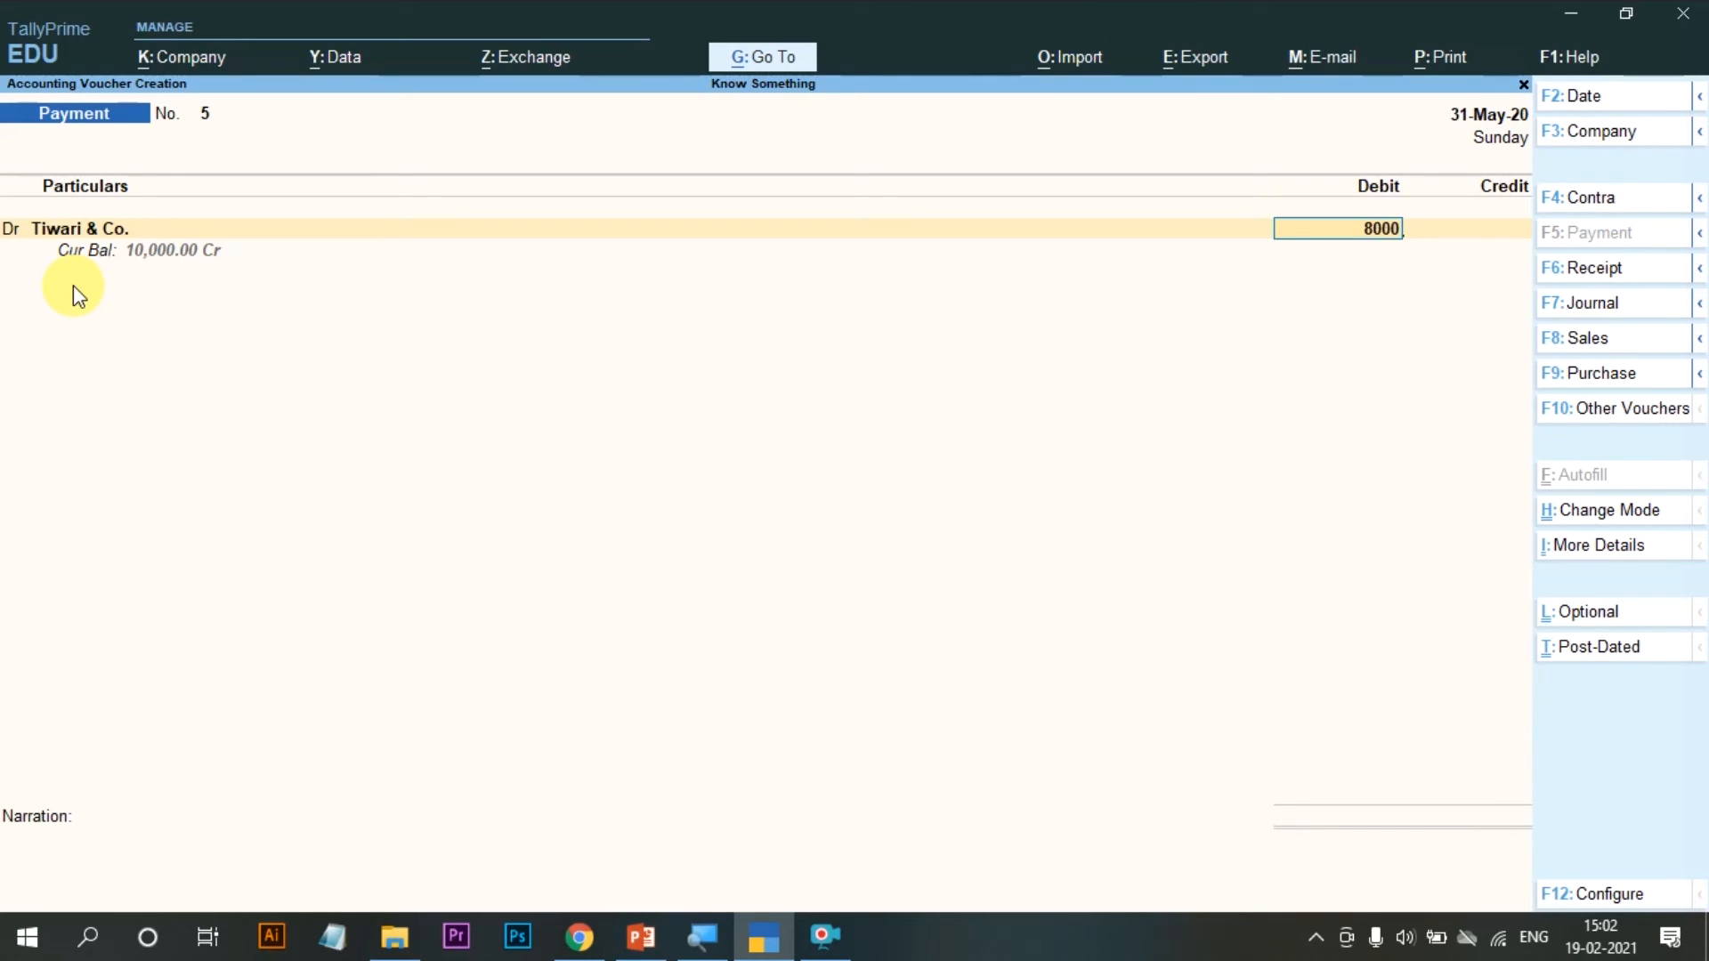
pyautogui.press('Return')
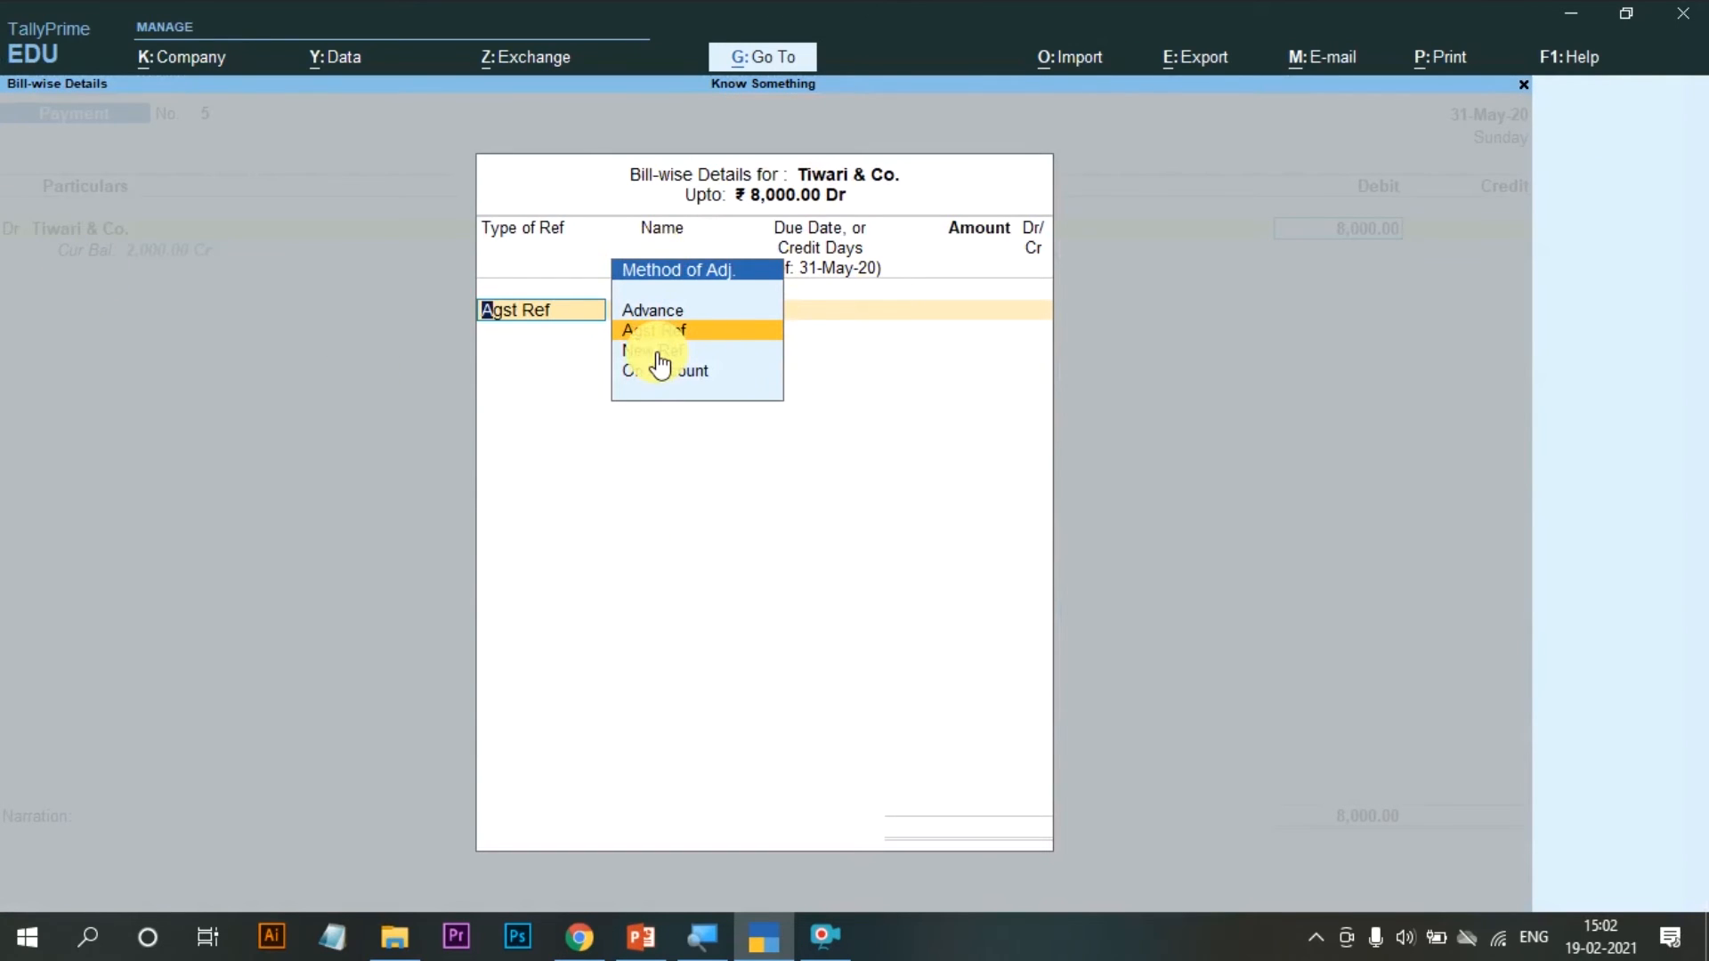
# Step: Allocate the 8,000 payment to Tiwari & Co. as Agst Ref to pending bill A001
pyautogui.press('Return')
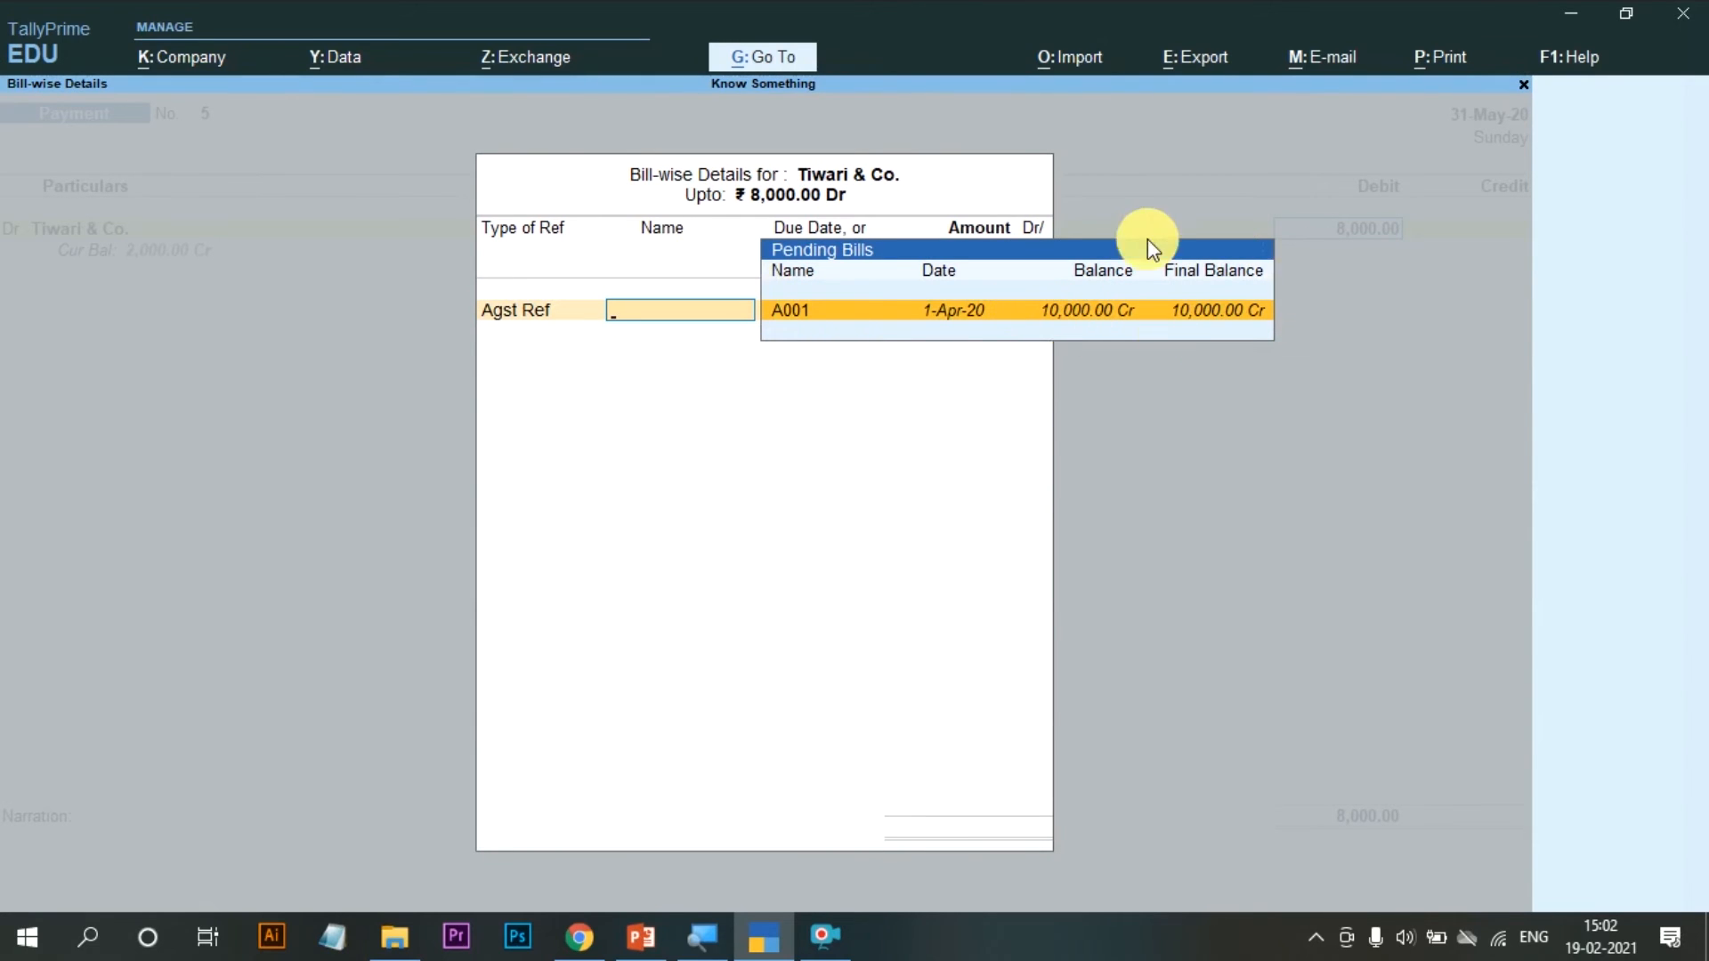
pyautogui.press('Return')
pyautogui.press('Return')
pyautogui.press('Return')
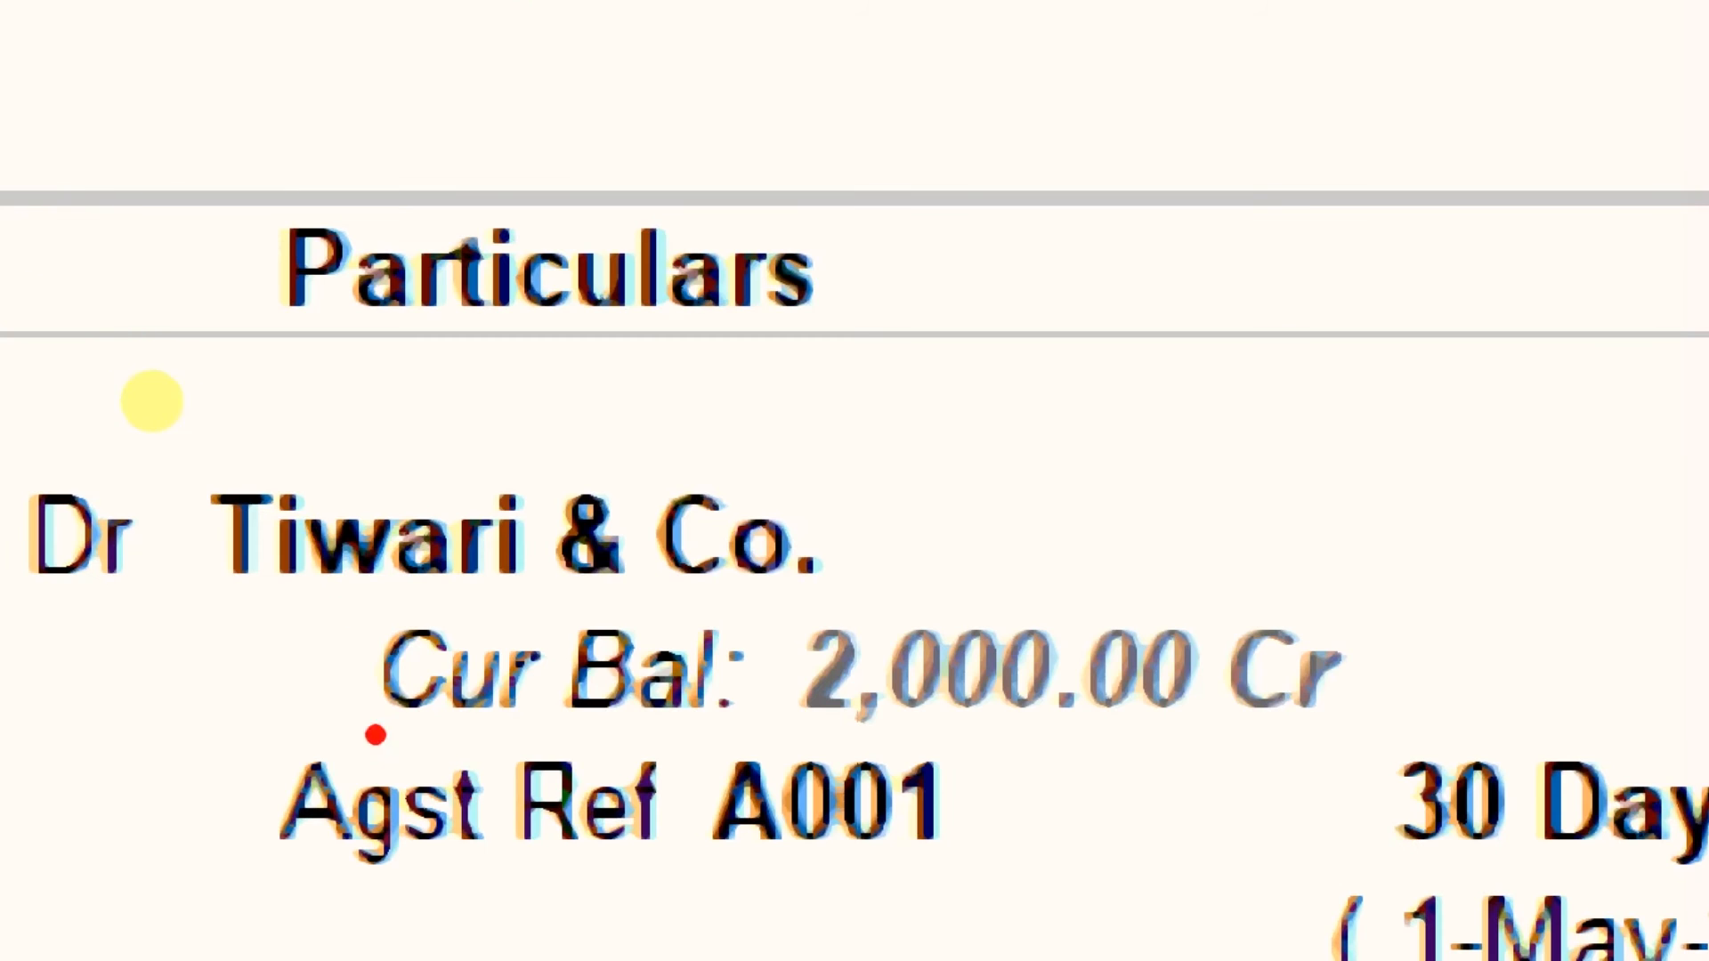
pyautogui.moveTo(266, 518)
pyautogui.mouseDown()
pyautogui.moveTo(753, 891)
pyautogui.moveTo(1660, 826)
pyautogui.moveTo(1415, 847)
pyautogui.mouseUp()
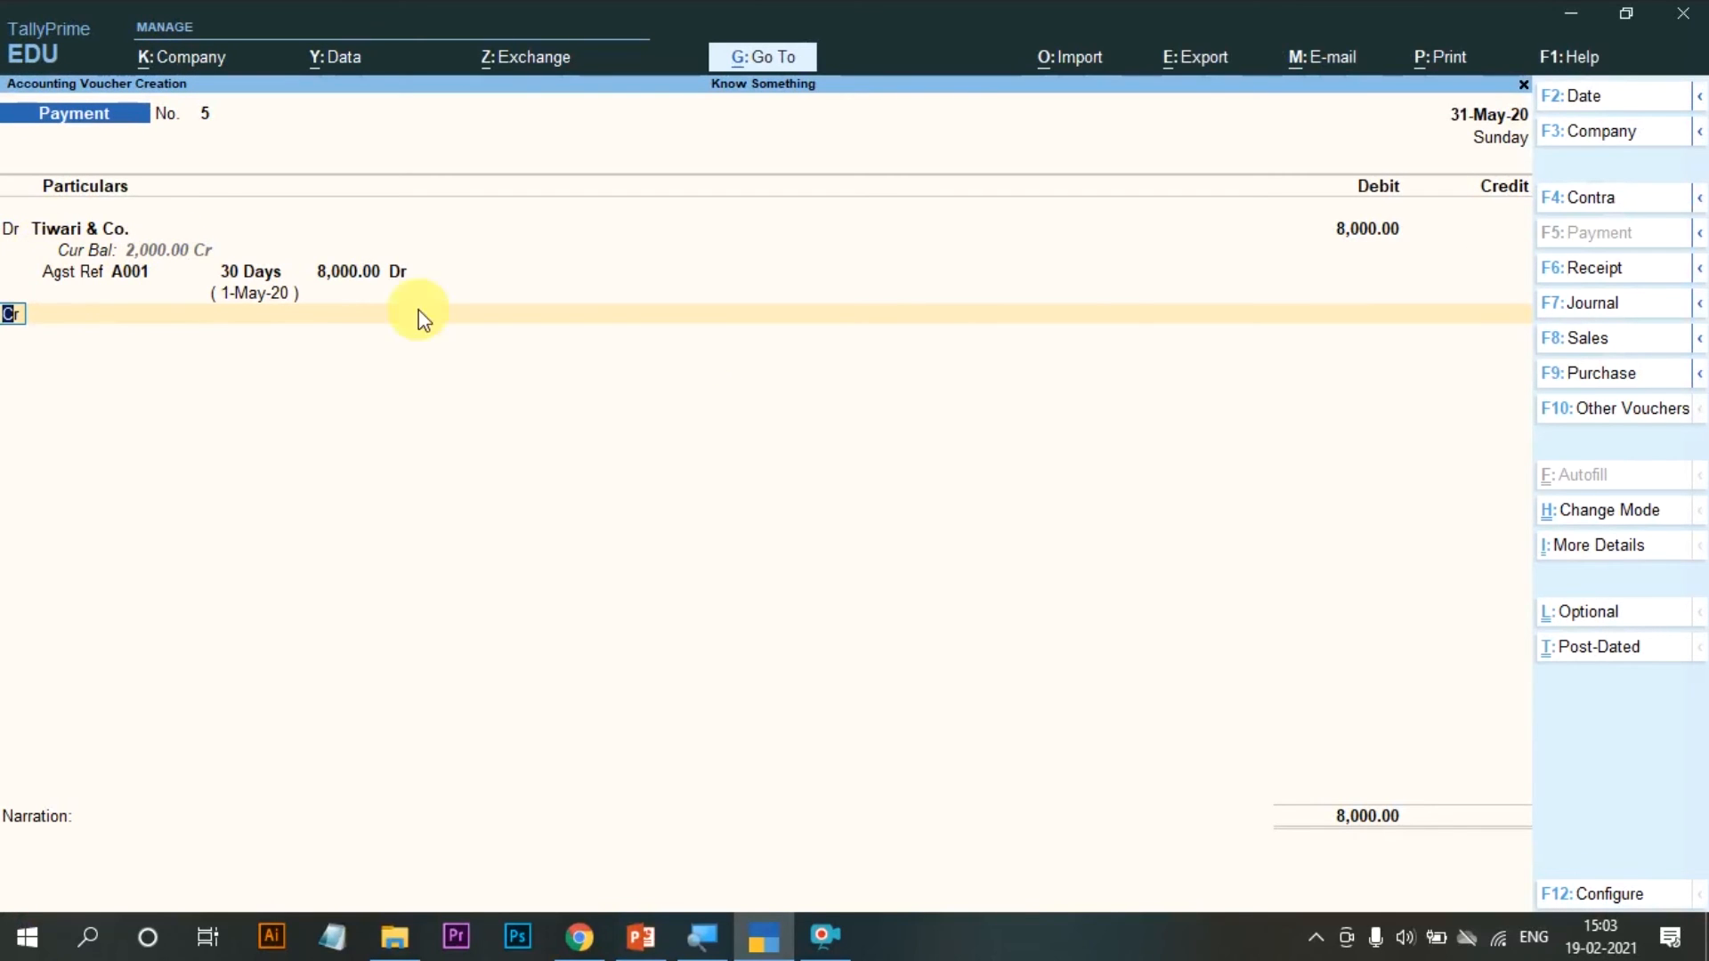
# Step: Set both the Tiwari & Co. debit amount and its allocation to bill A001 to 6,000
pyautogui.click(1364, 230)
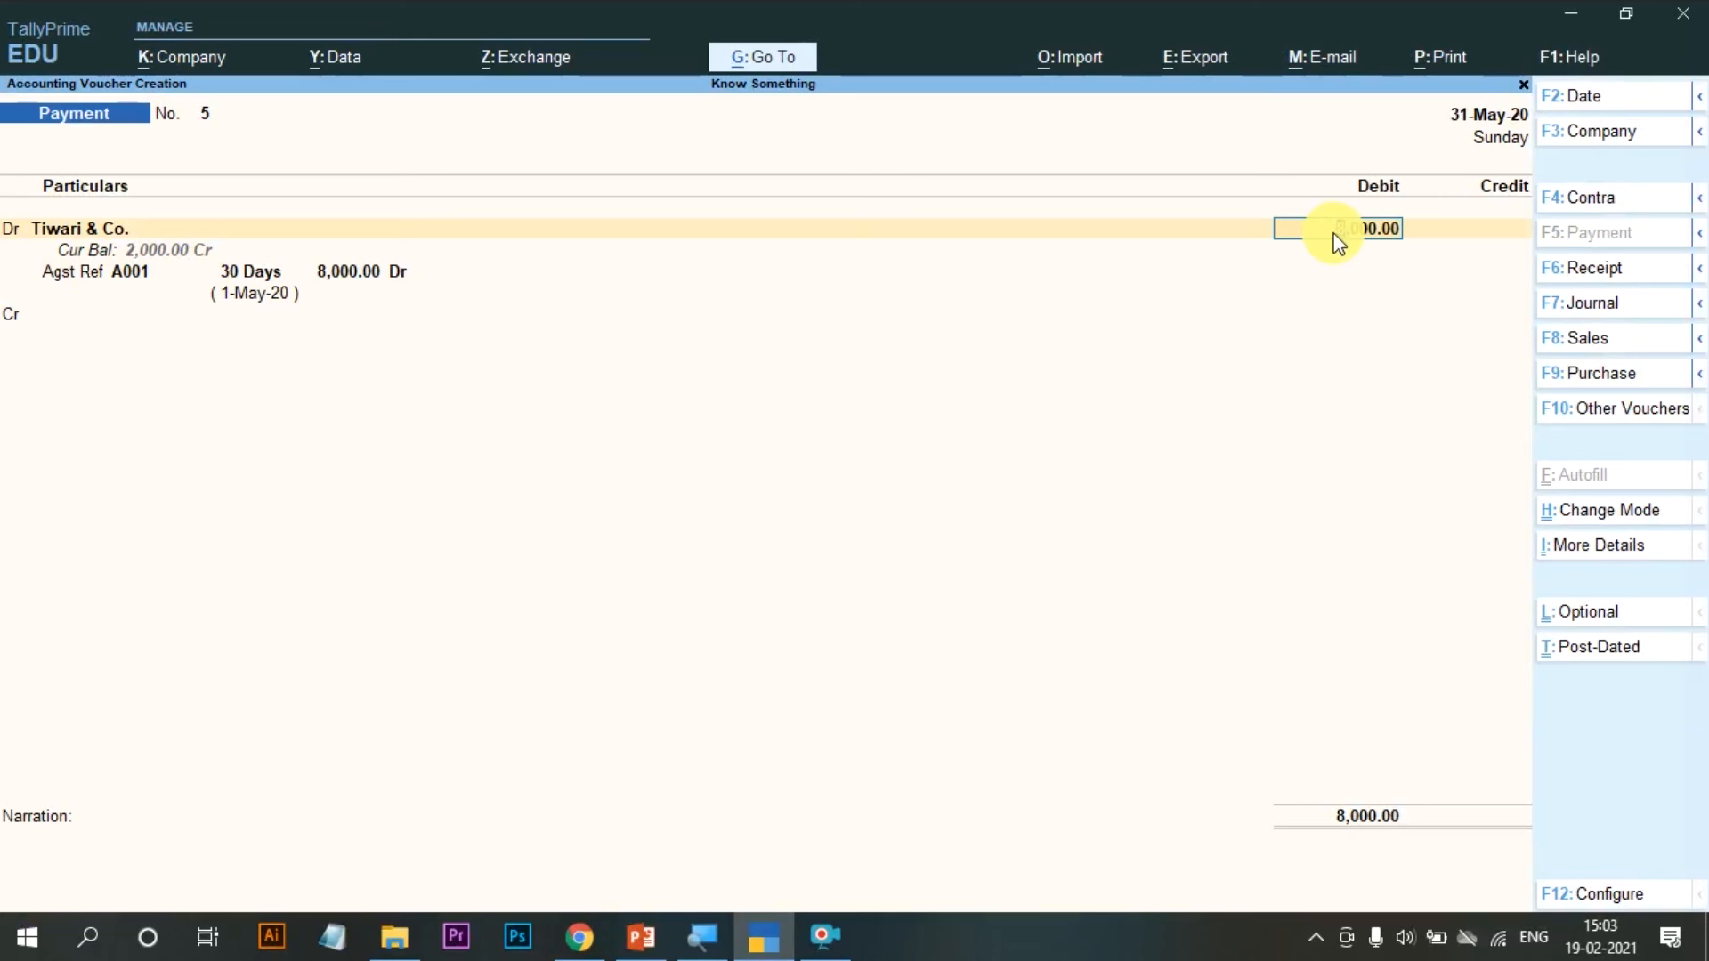
pyautogui.write('6000')
pyautogui.press('Return')
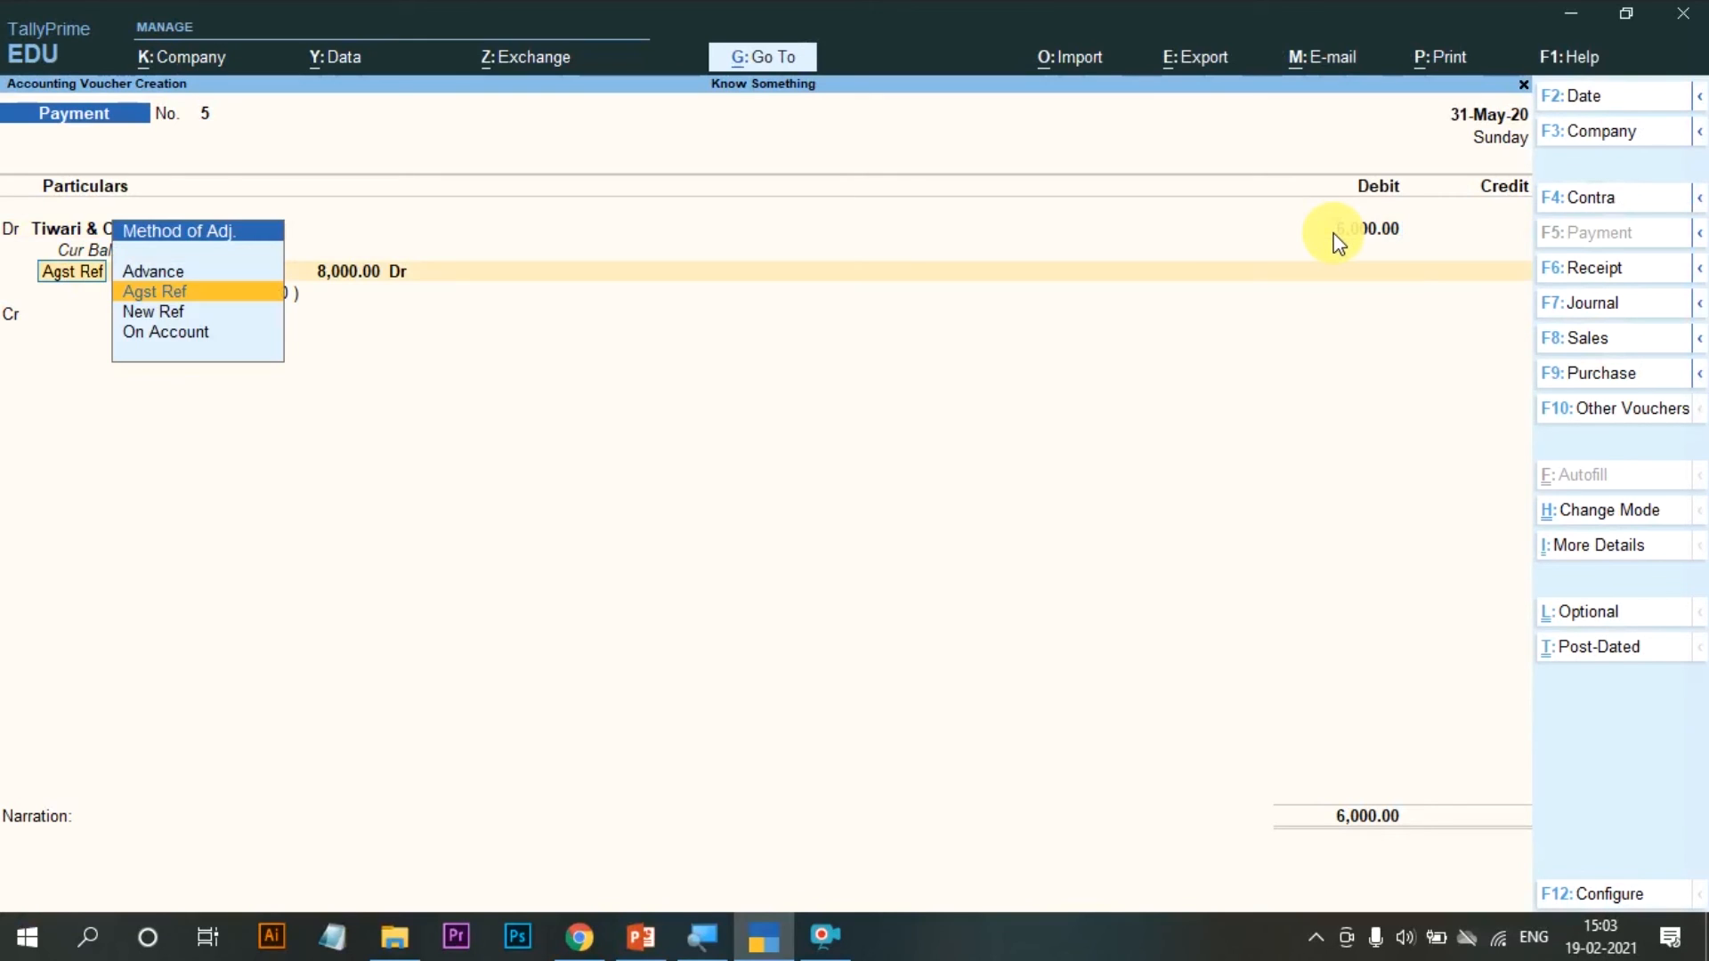
pyautogui.press('Return')
pyautogui.press('Return')
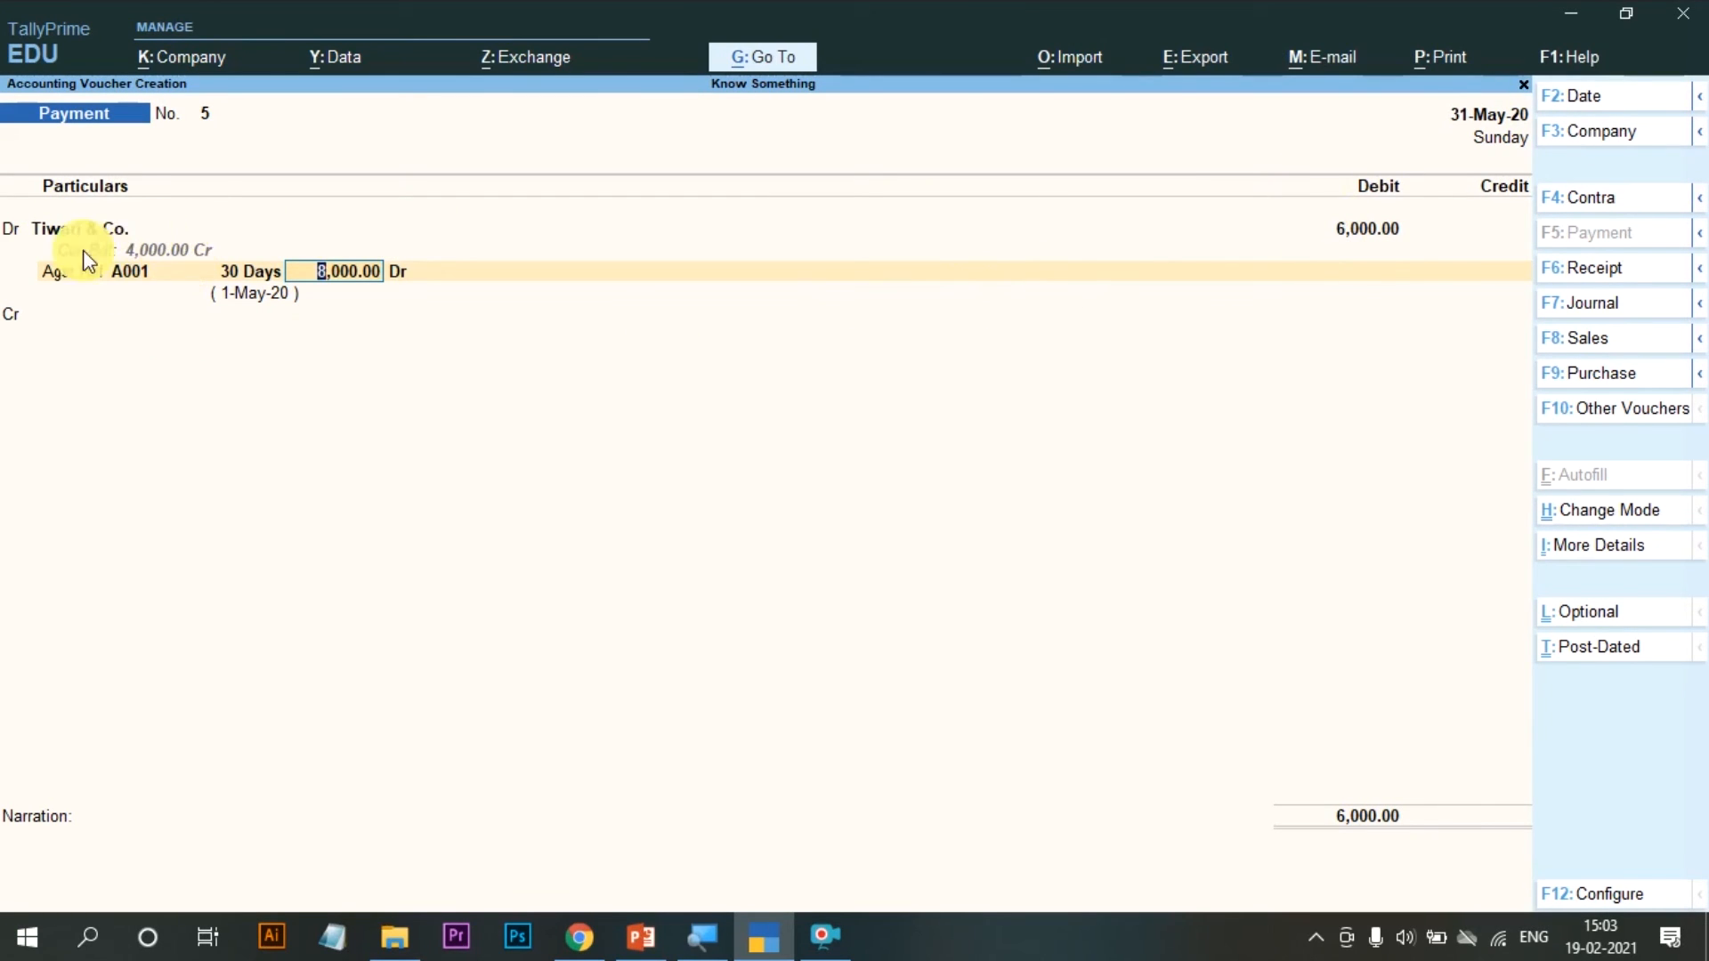
pyautogui.write('60000')
pyautogui.press('BackSpace')
pyautogui.press('Return')
pyautogui.press('Return')
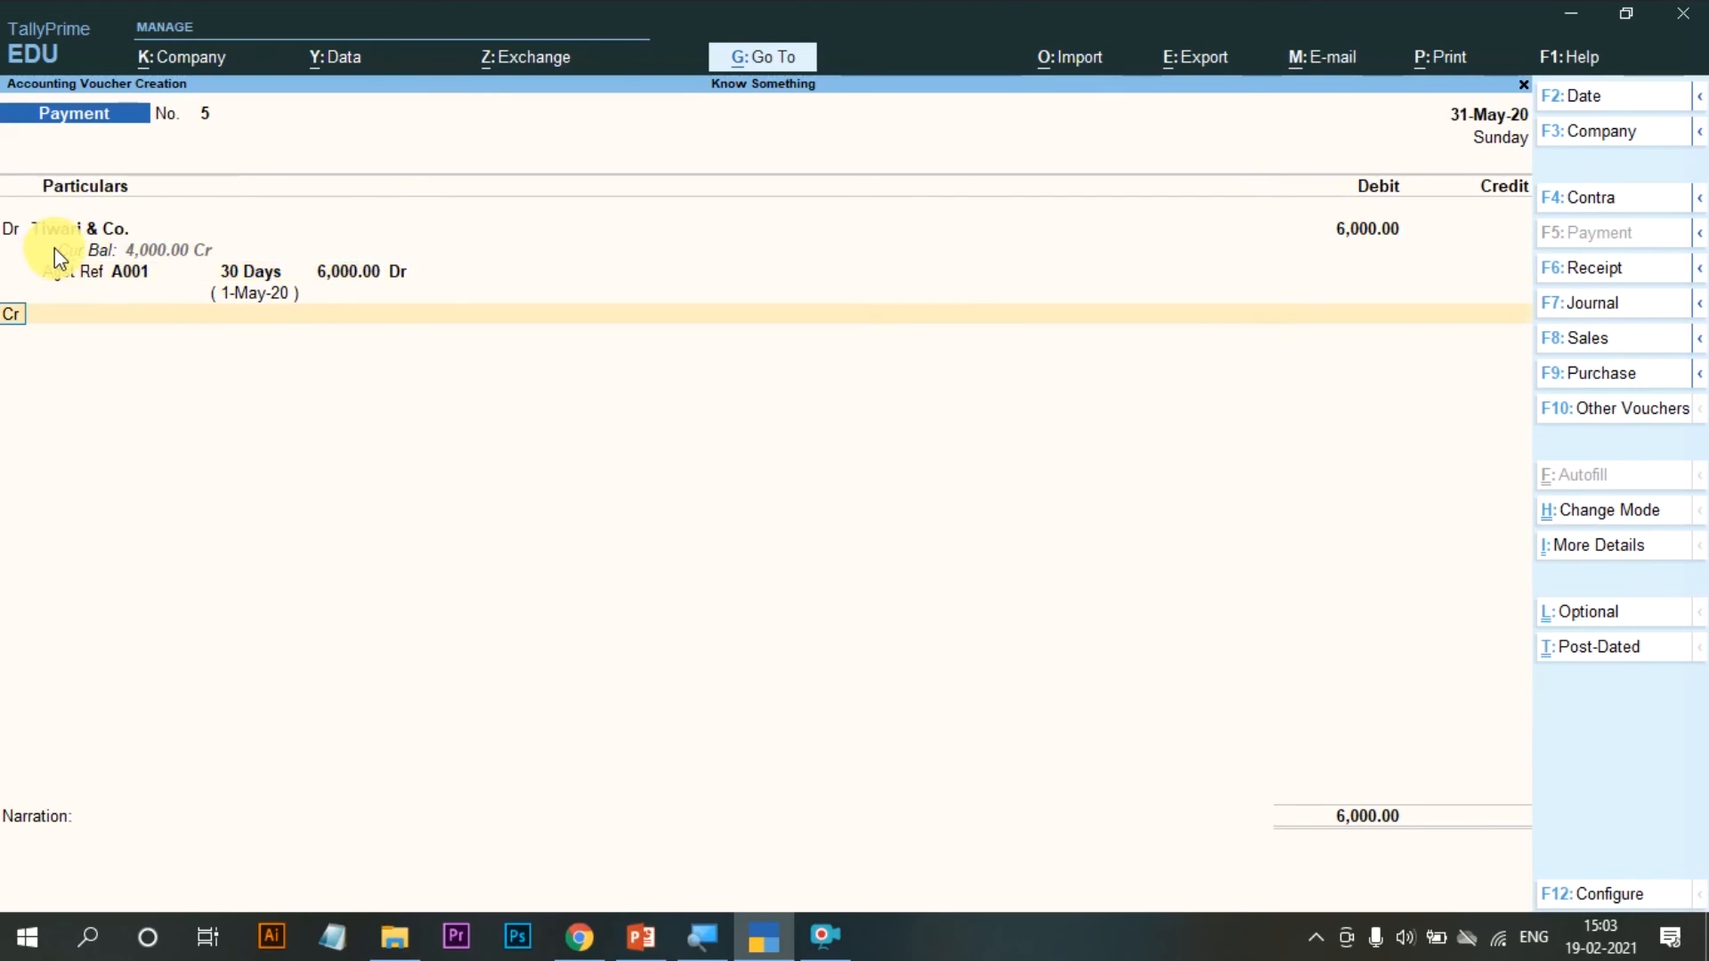
# Step: Add a credit entry for the Cash ledger with an amount of 6,000
pyautogui.press('Return')
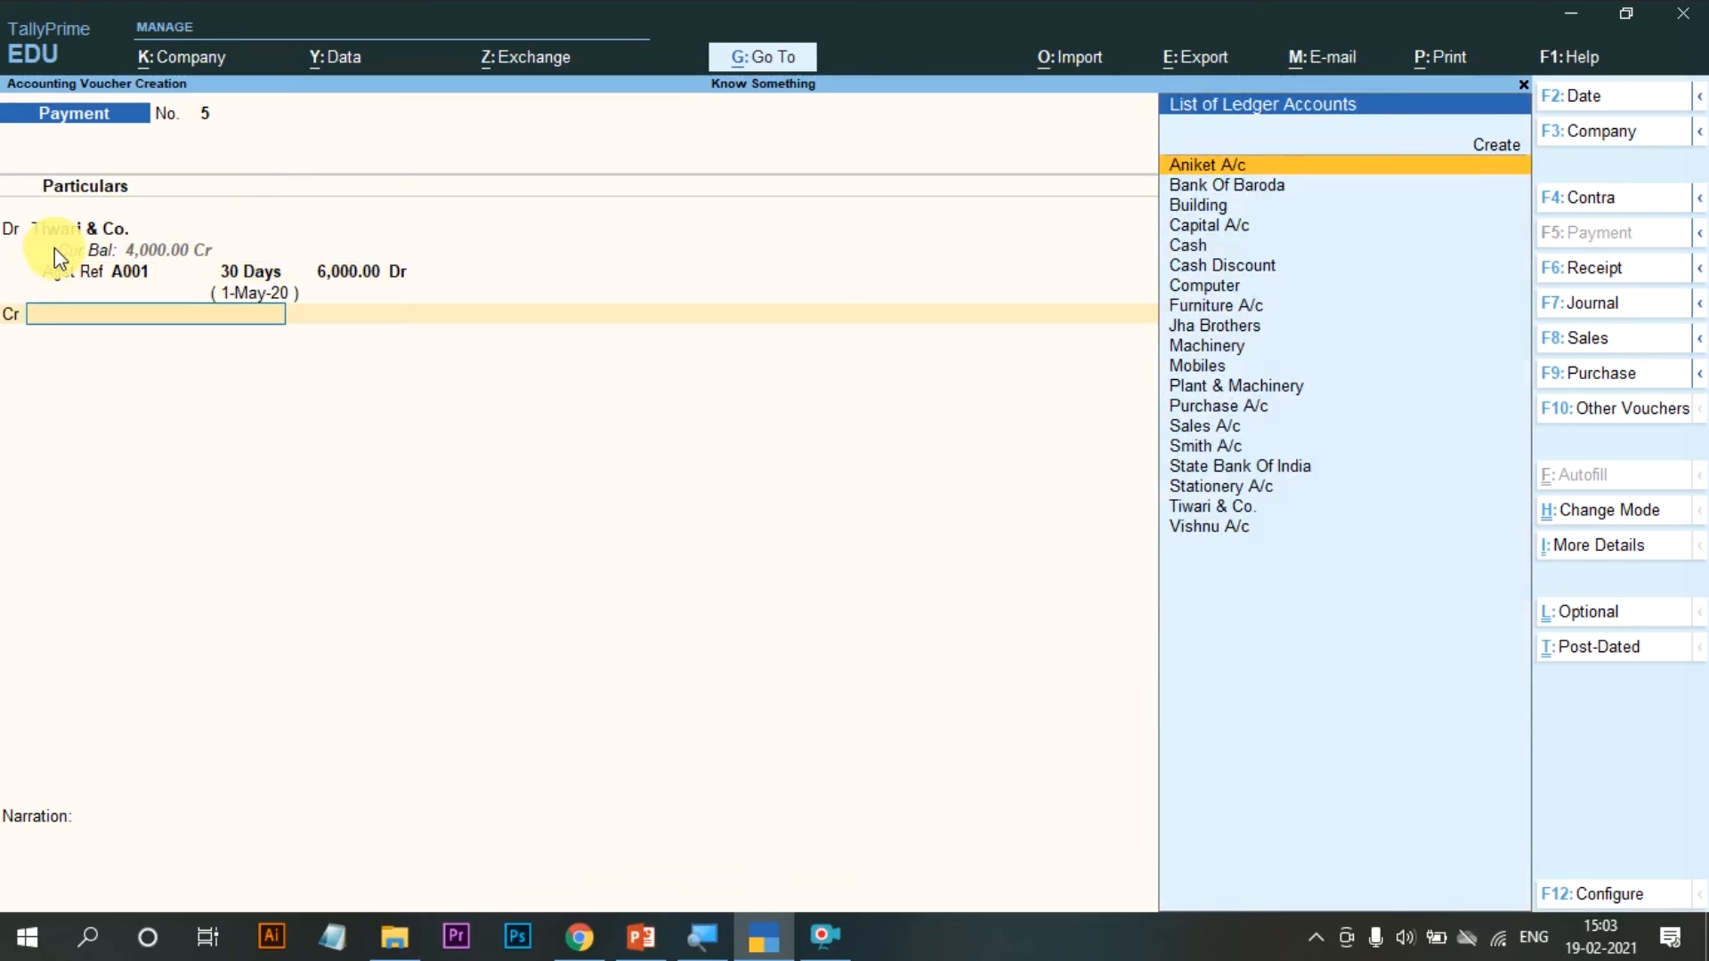
pyautogui.write('Ca')
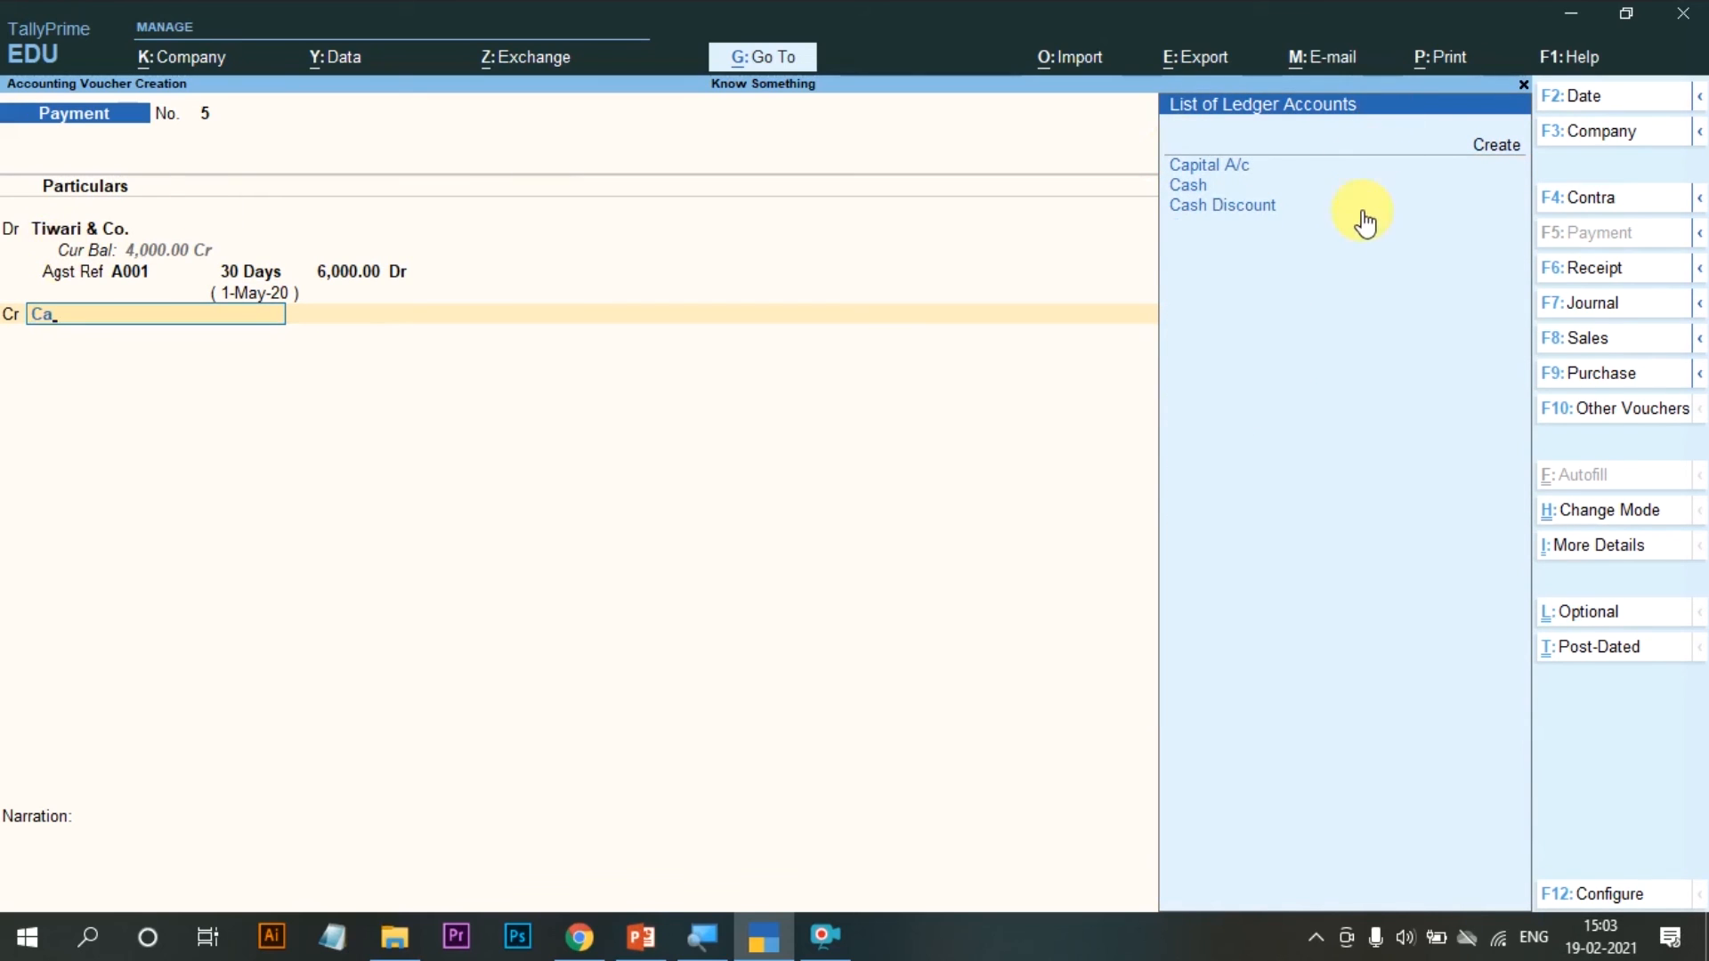
pyautogui.click(1219, 189)
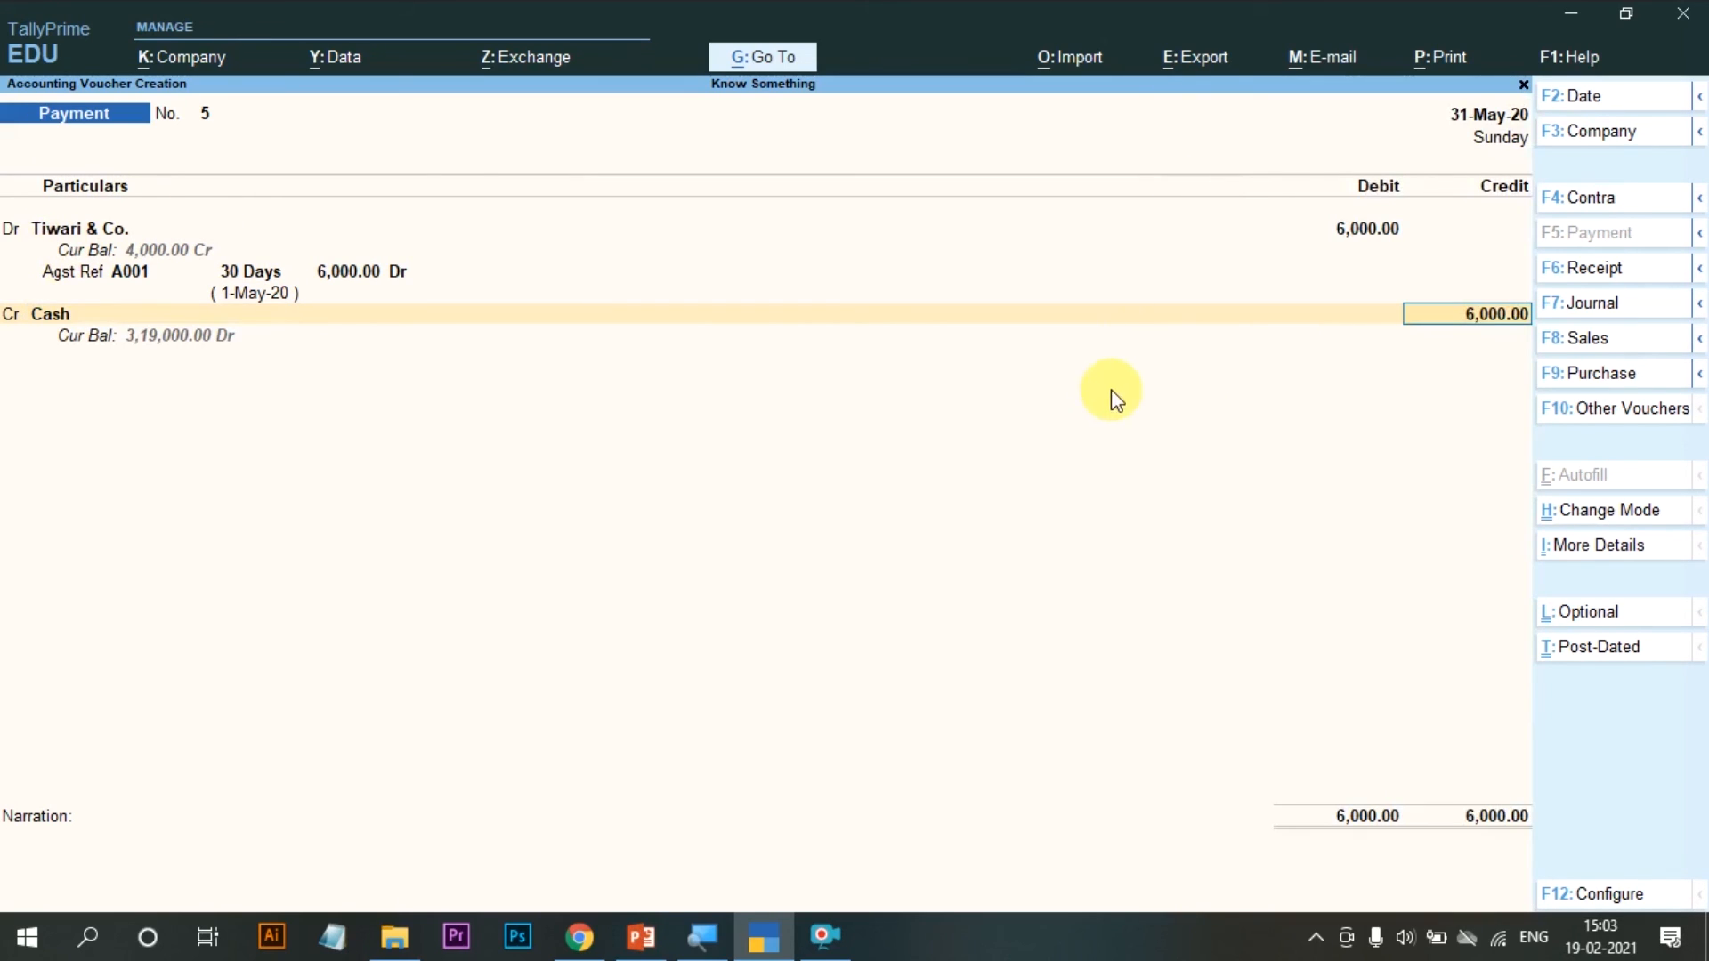
pyautogui.write('6000')
pyautogui.press('Return')
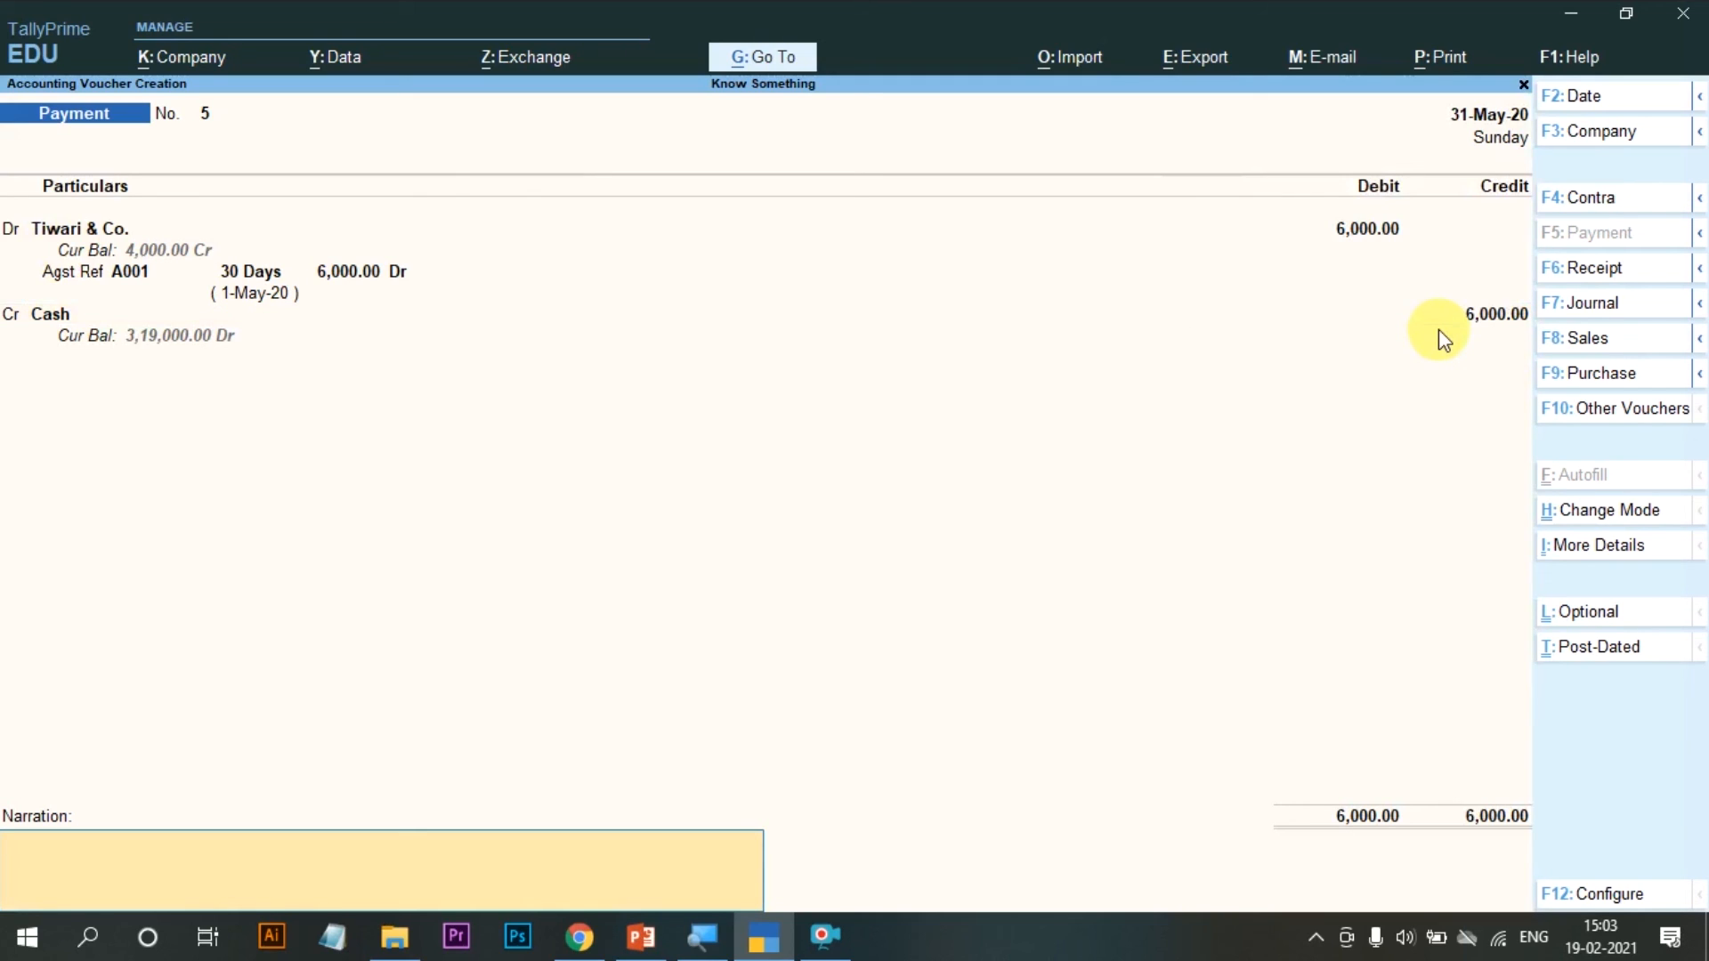
# Step: Enter the narration "Being Cash Paid" and save the payment voucher
pyautogui.write('Being Cash Paid')
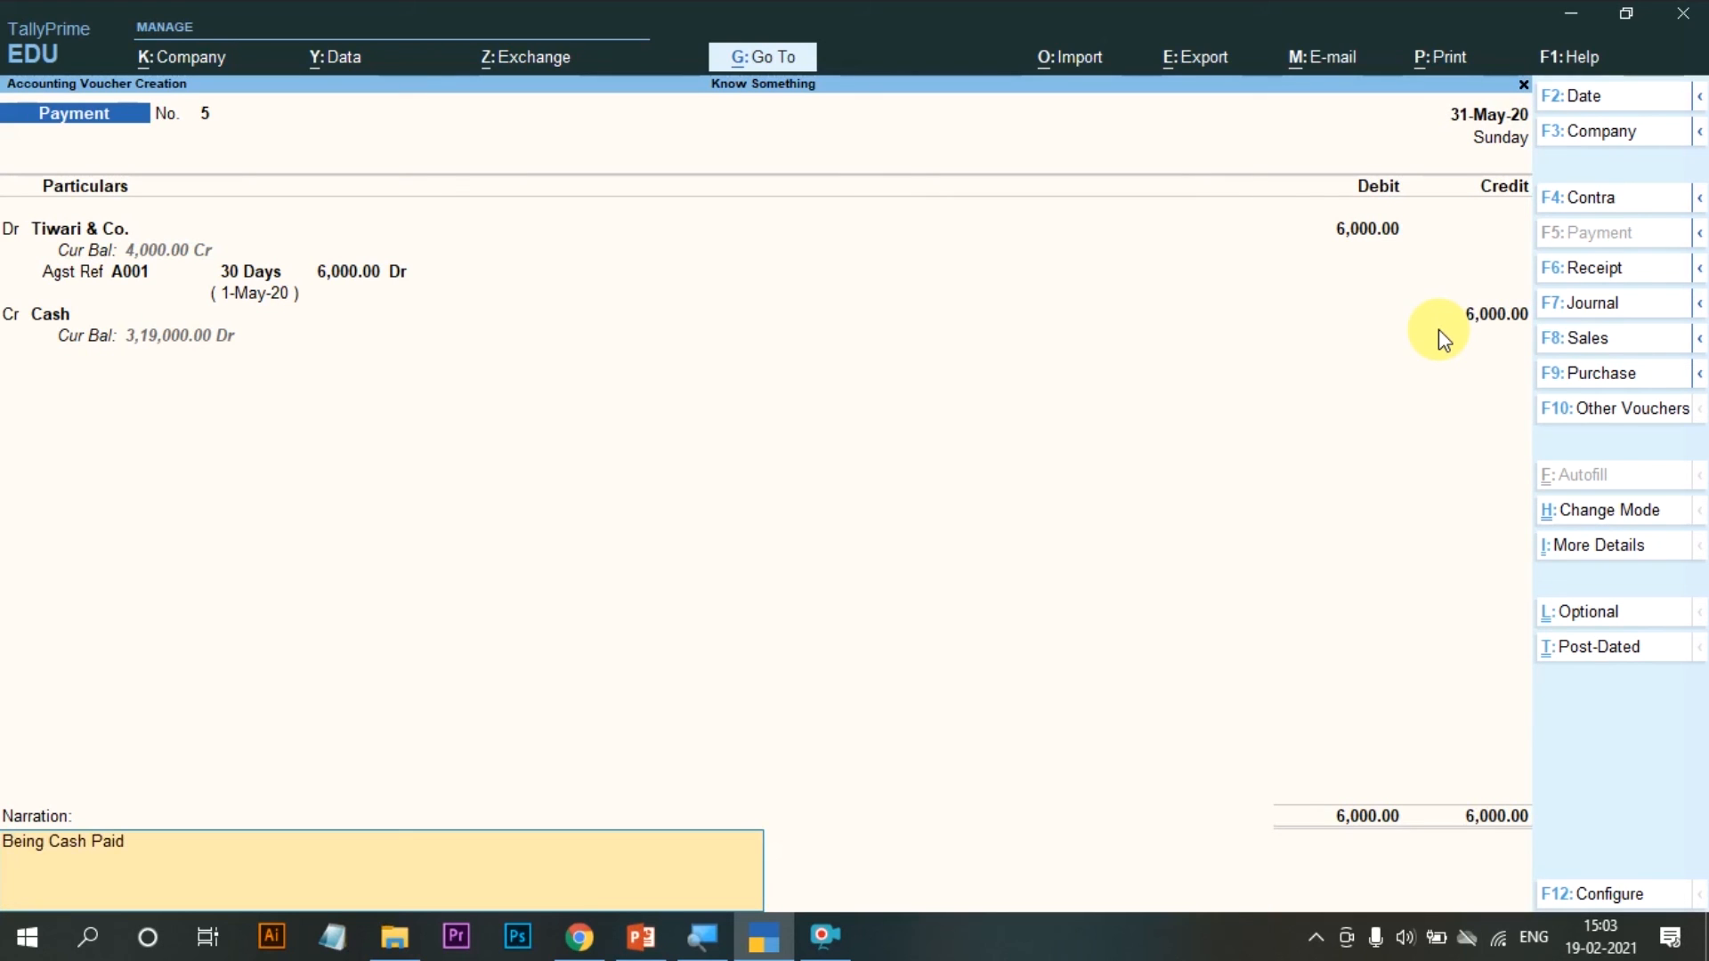
pyautogui.press('Return')
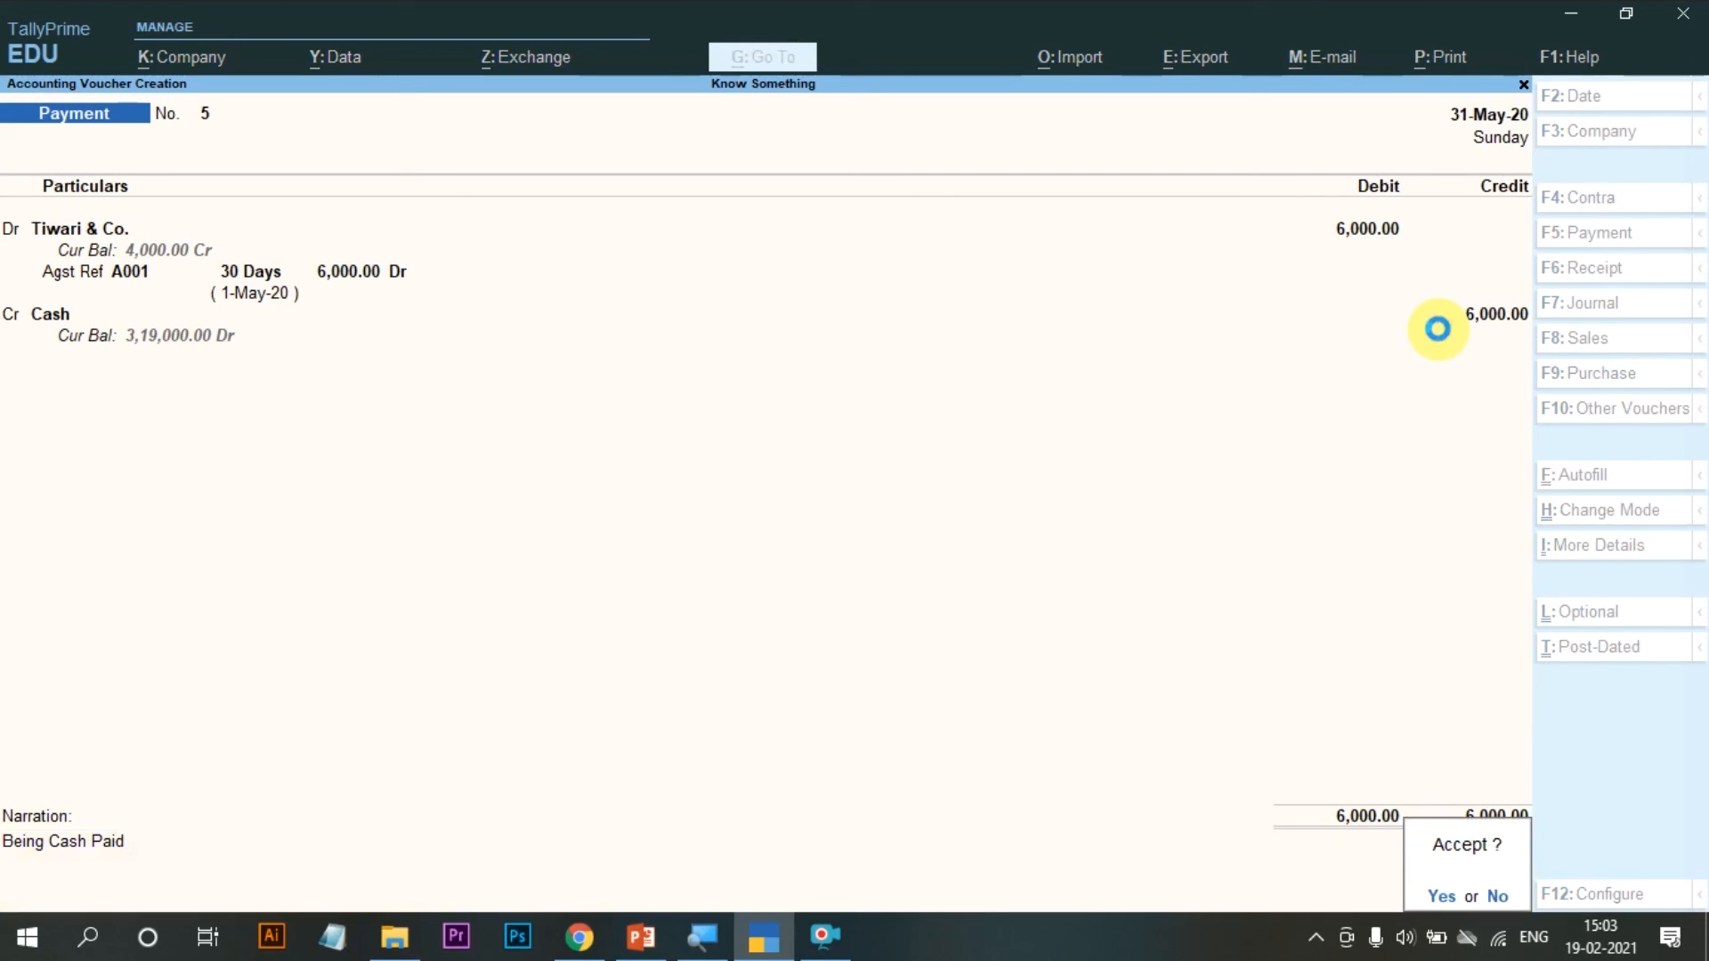
pyautogui.press('Return')
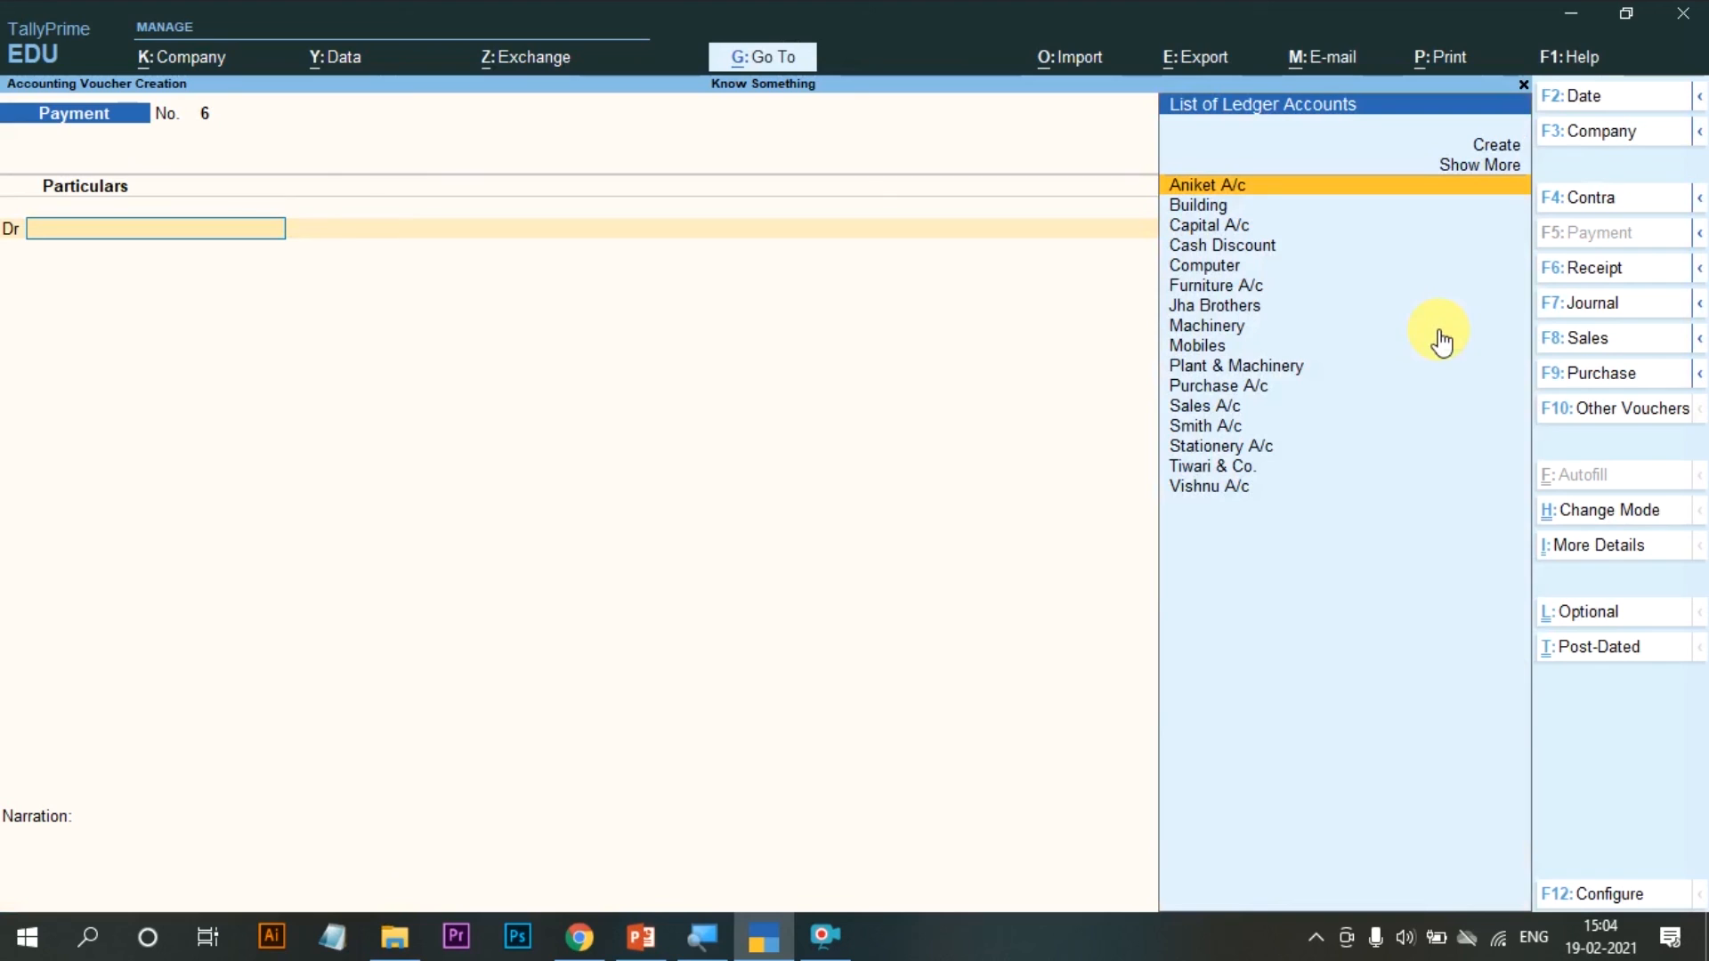